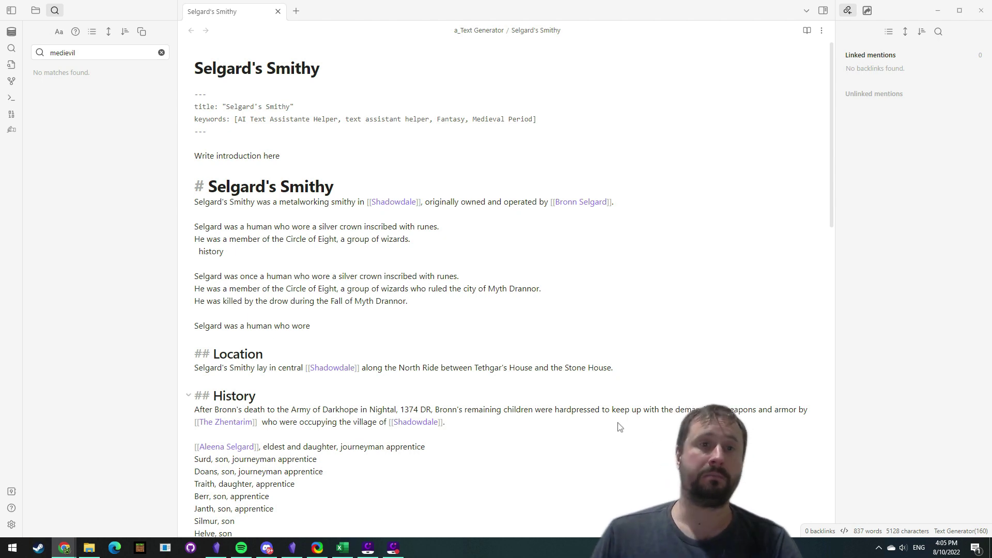
# Step: Look through the Selgard's Smithy note in both source and reading view, and return to editing mode
pyautogui.scroll(-2, 491, 253)
pyautogui.scroll(-3, 487, 261)
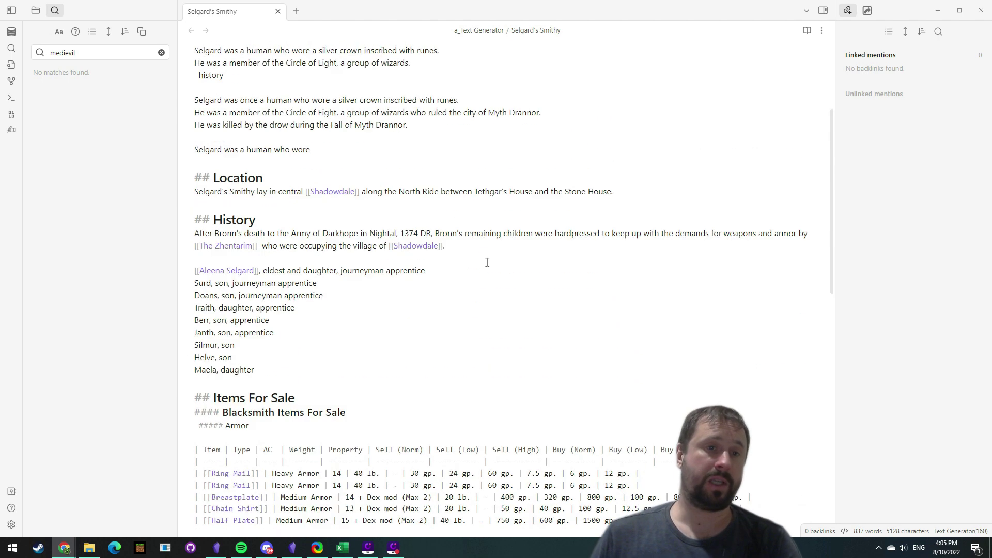
pyautogui.scroll(5, 487, 261)
pyautogui.click(807, 30)
pyautogui.scroll(-10, 421, 103)
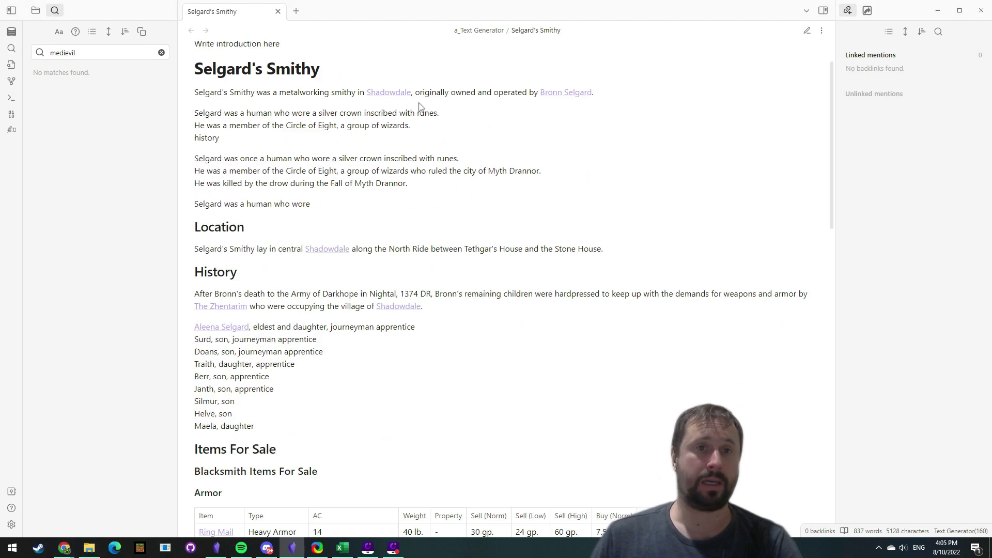
pyautogui.scroll(10, 449, 237)
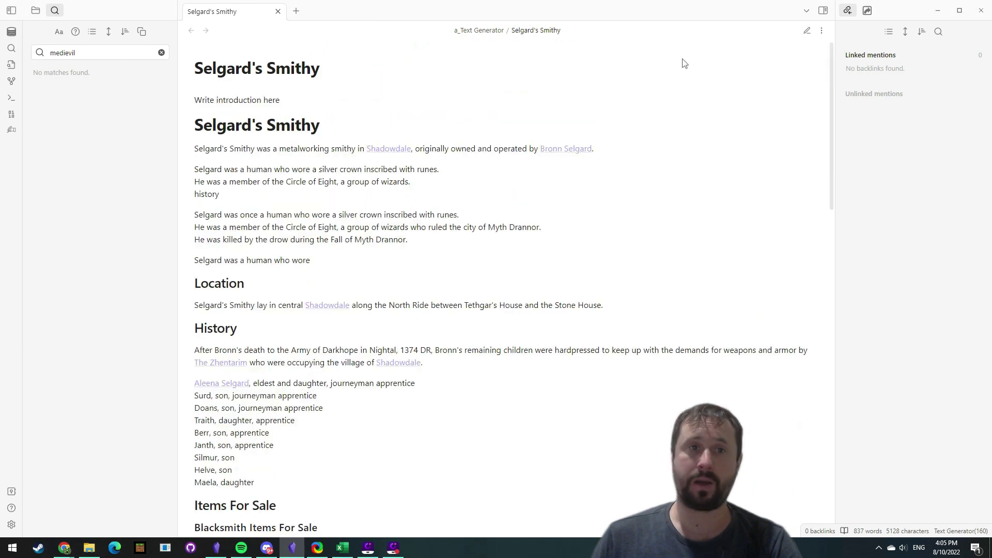
pyautogui.click(808, 31)
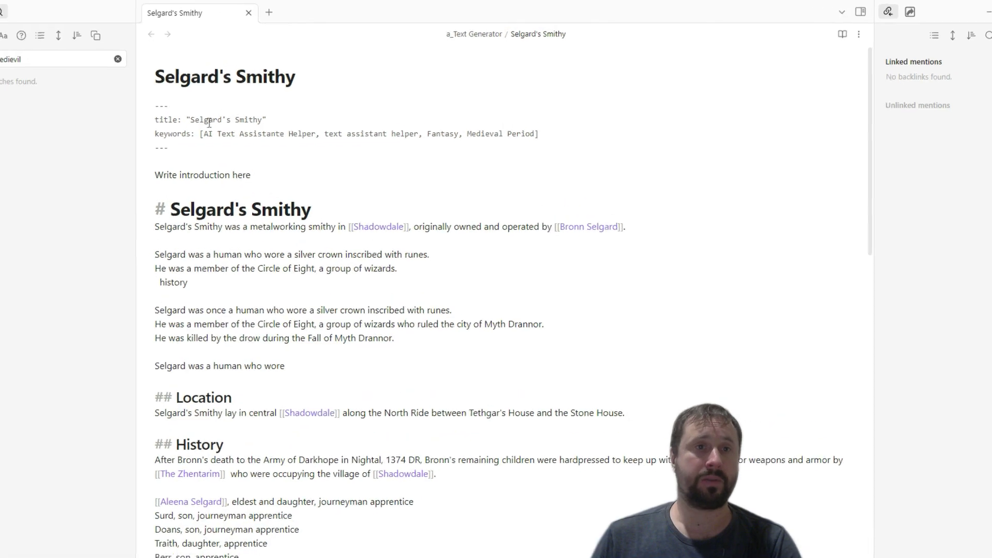
# Step: Generate AI text from the prompt line "Write introduction here" below the note's front matter
pyautogui.moveTo(215, 132); pyautogui.dragTo(180, 85)
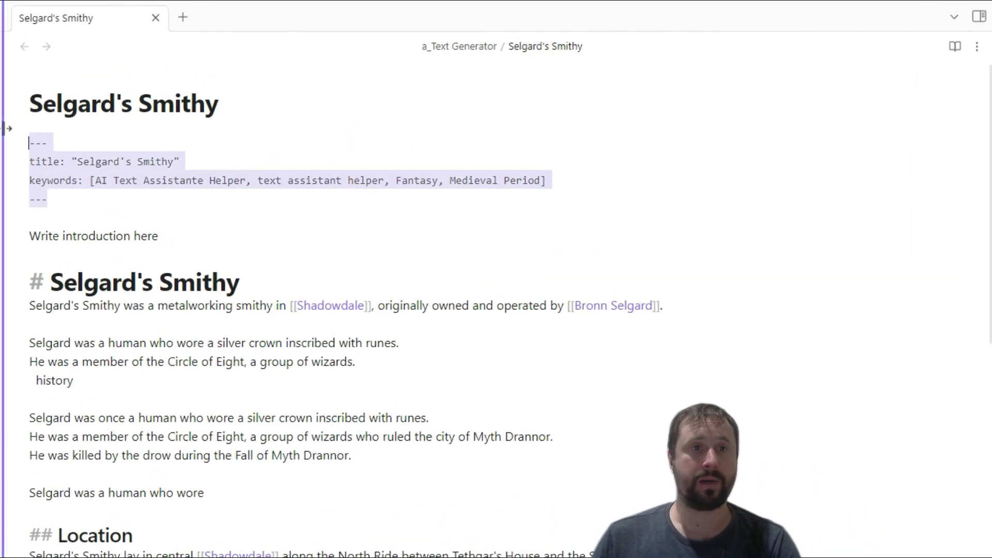
pyautogui.click(200, 242)
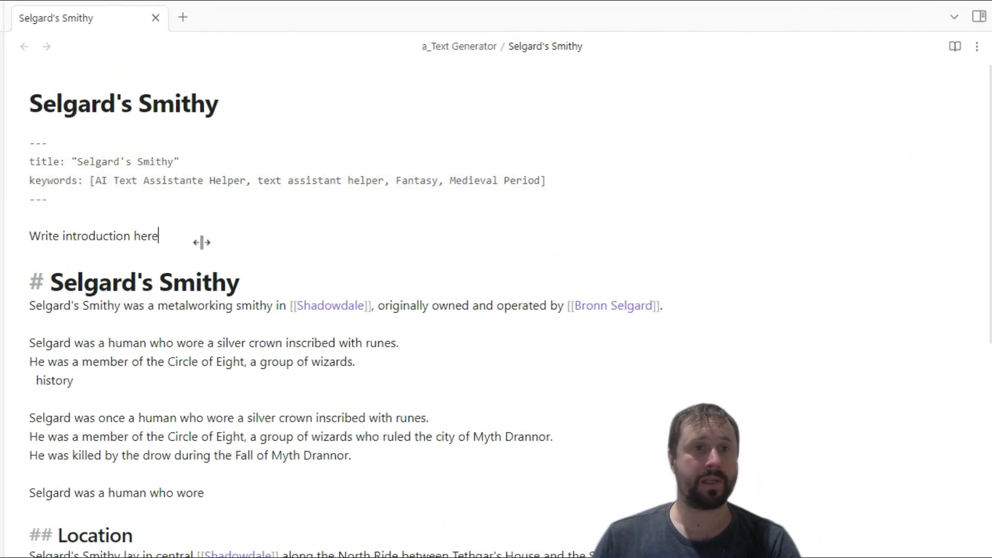
pyautogui.moveTo(186, 241); pyautogui.dragTo(31, 222)
pyautogui.click(131, 236)
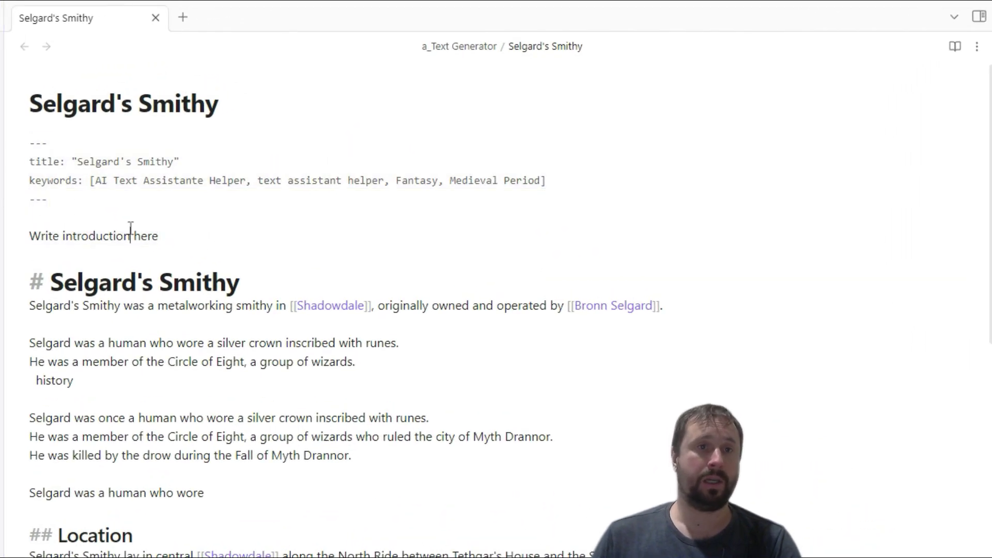
pyautogui.tripleClick(182, 231)
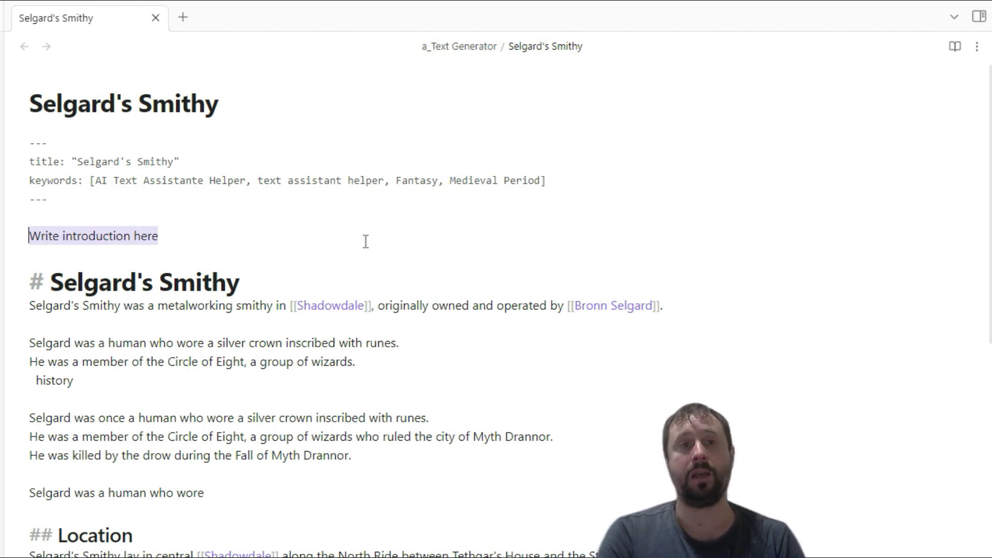
pyautogui.hotkey('ctrl', 'j')
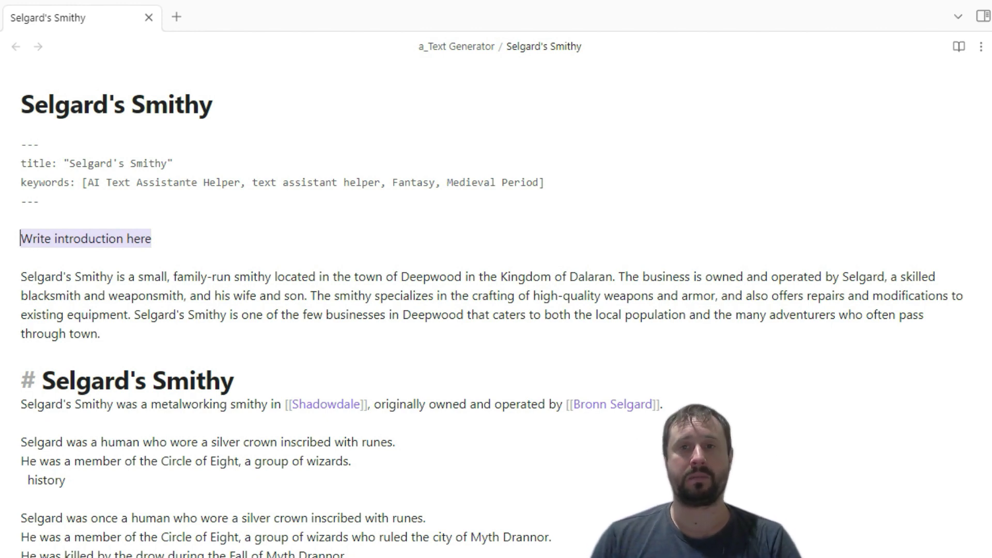
# Step: Delete the prompt line "Write introduction here" and the blank line under it
pyautogui.click(181, 241)
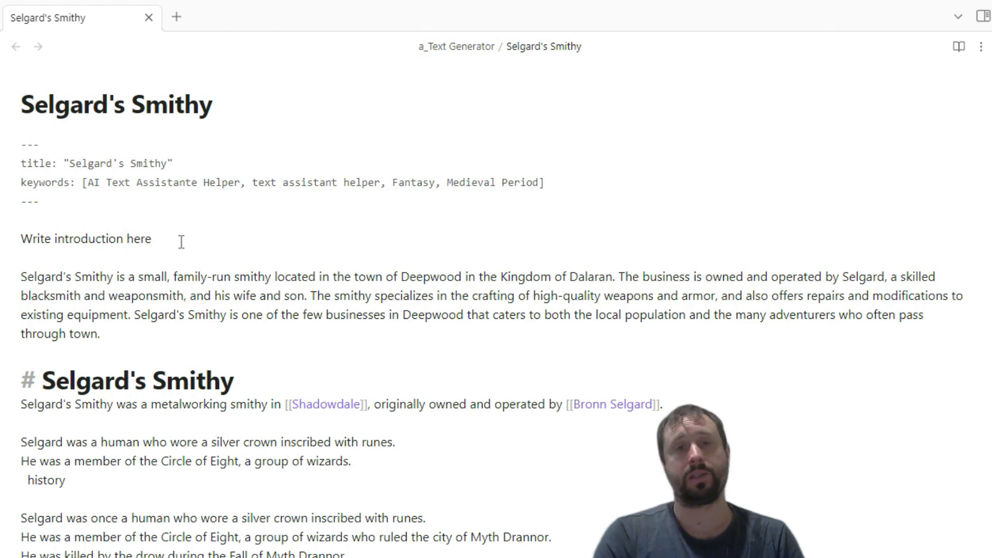
pyautogui.hotkey('shift', 'Home')
pyautogui.press('BackSpace')
pyautogui.press('Delete')
pyautogui.press('Delete')
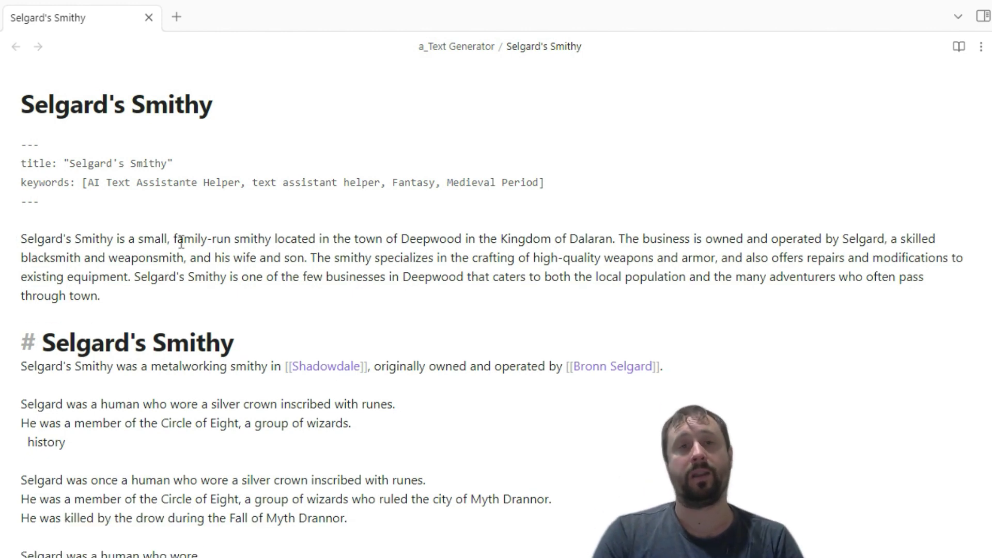
# Step: Copy the generated introduction paragraph onto a new line after the first sentence under the Selgard's Smithy heading
pyautogui.hotkey('shift', 'Down')
pyautogui.hotkey('shift', 'Down')
pyautogui.hotkey('shift', 'Down')
pyautogui.hotkey('shift', 'Down')
pyautogui.hotkey('ctrl', 'c')
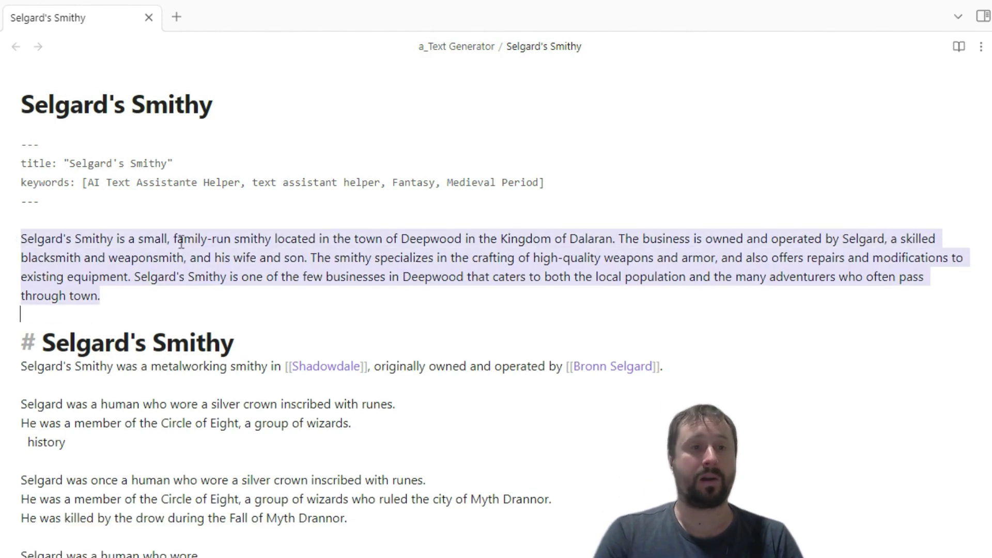
pyautogui.press('Down')
pyautogui.press('Down')
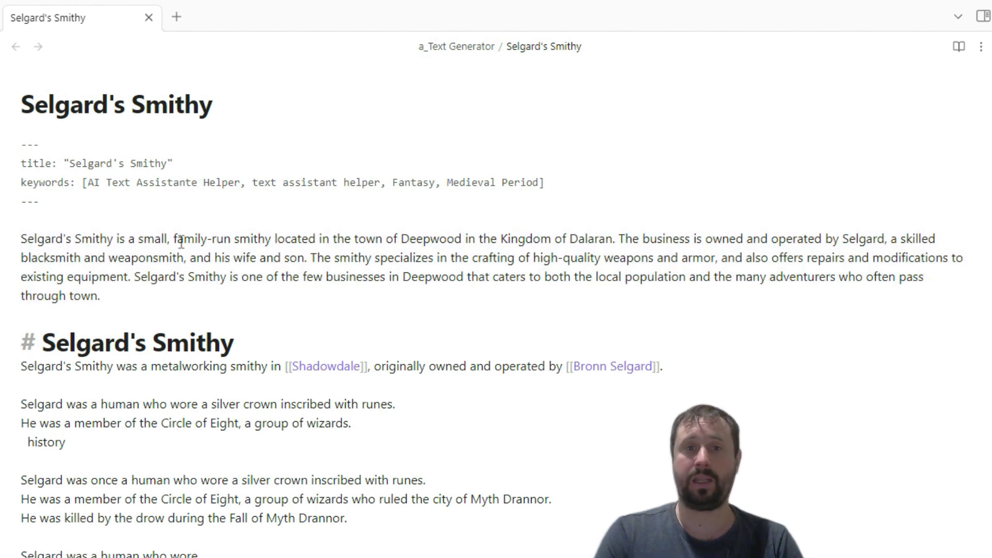
pyautogui.press('Return')
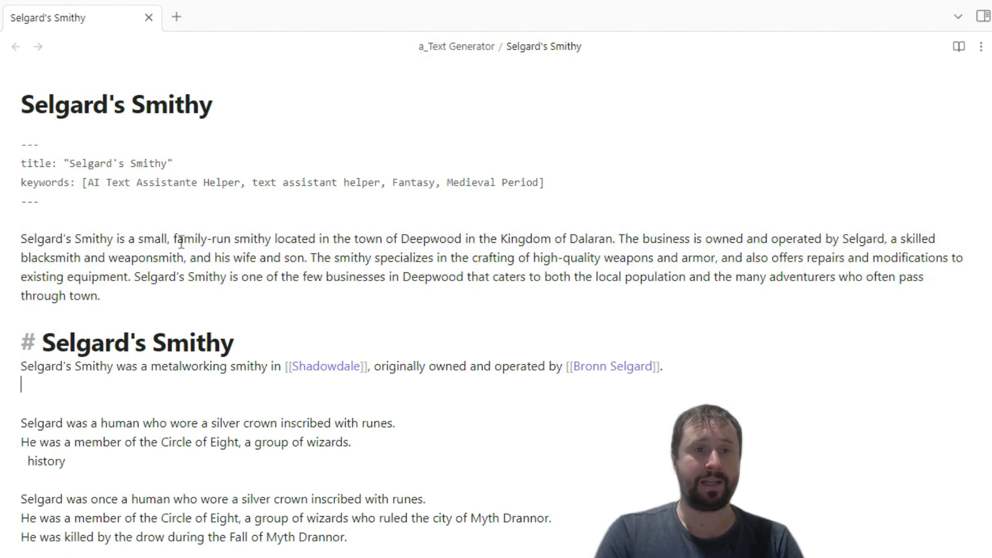
pyautogui.hotkey('ctrl', 'v')
# Step: Replace both mentions of Deepwood in the pasted paragraph with the [[Shadowdale]] link copied from the sentence above it
pyautogui.click(369, 366)
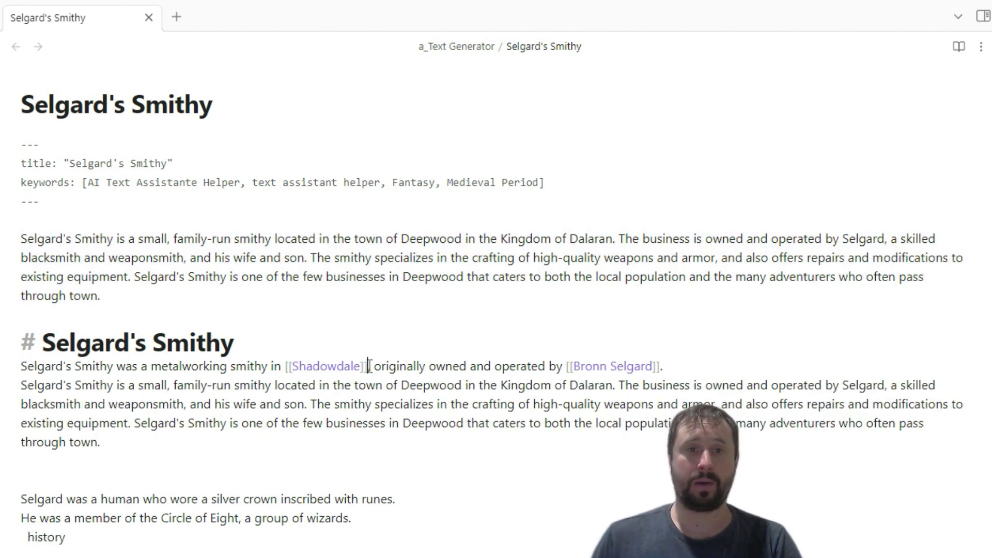
pyautogui.hotkey('shift', 'Left')
pyautogui.hotkey('shift', 'Left')
pyautogui.hotkey('shift', 'Left')
pyautogui.hotkey('shift', 'Left')
pyautogui.hotkey('shift', 'Left')
pyautogui.hotkey('shift', 'Left')
pyautogui.hotkey('shift', 'Left')
pyautogui.hotkey('shift', 'Left')
pyautogui.hotkey('shift', 'Left')
pyautogui.hotkey('shift', 'Left')
pyautogui.hotkey('shift', 'Left')
pyautogui.hotkey('shift', 'Left')
pyautogui.hotkey('shift', 'Left')
pyautogui.hotkey('shift', 'Left')
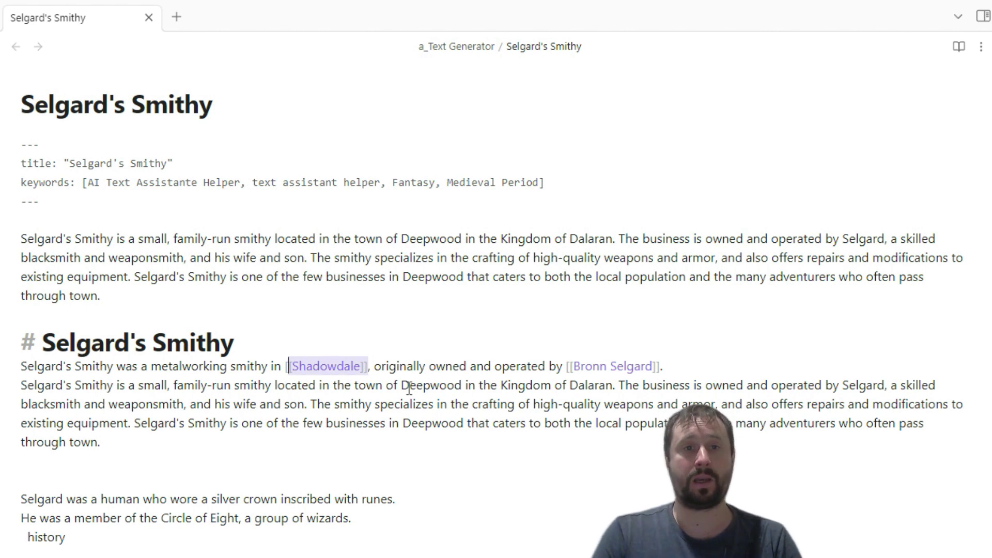
pyautogui.hotkey('ctrl', 'c')
pyautogui.click(432, 385)
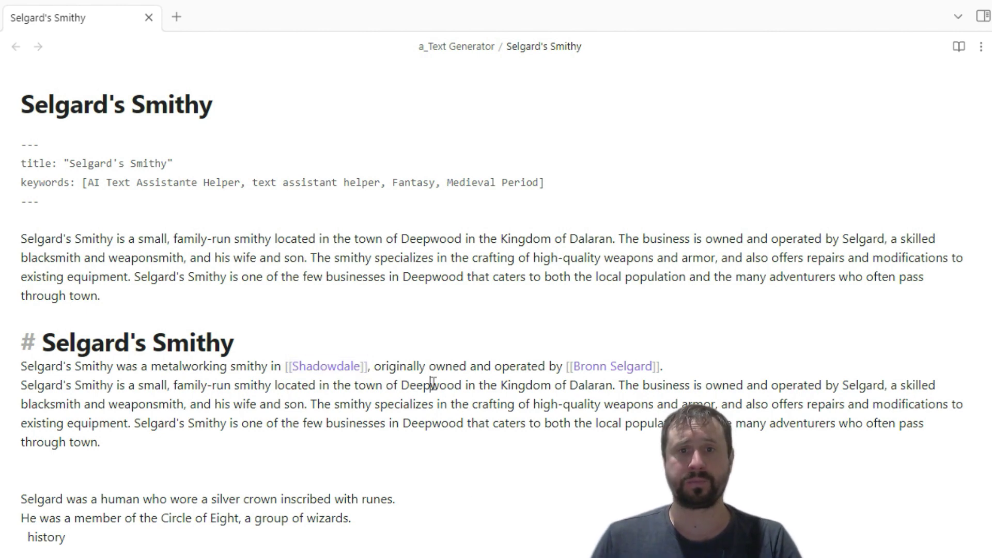
pyautogui.doubleClick(432, 385)
pyautogui.hotkey('ctrl', 'v')
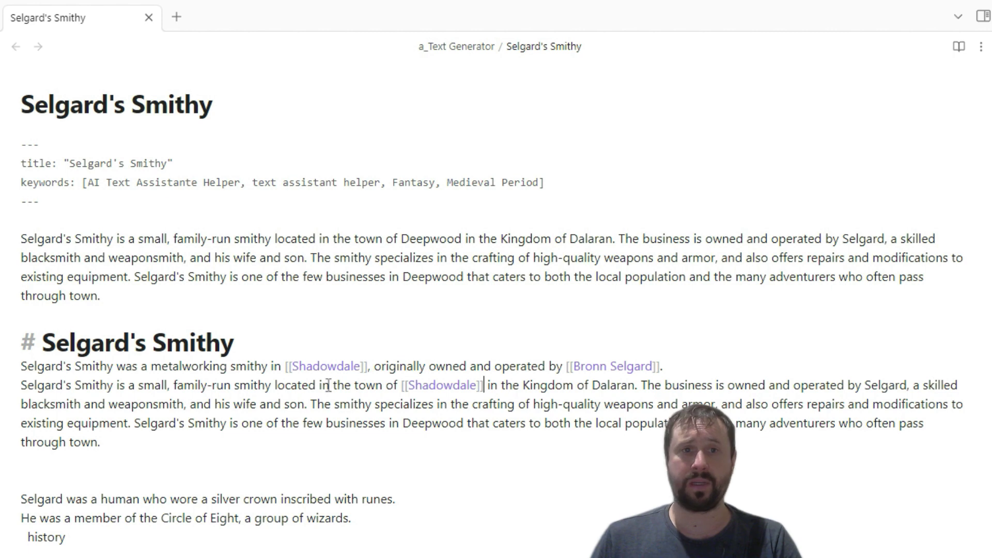
pyautogui.doubleClick(428, 422)
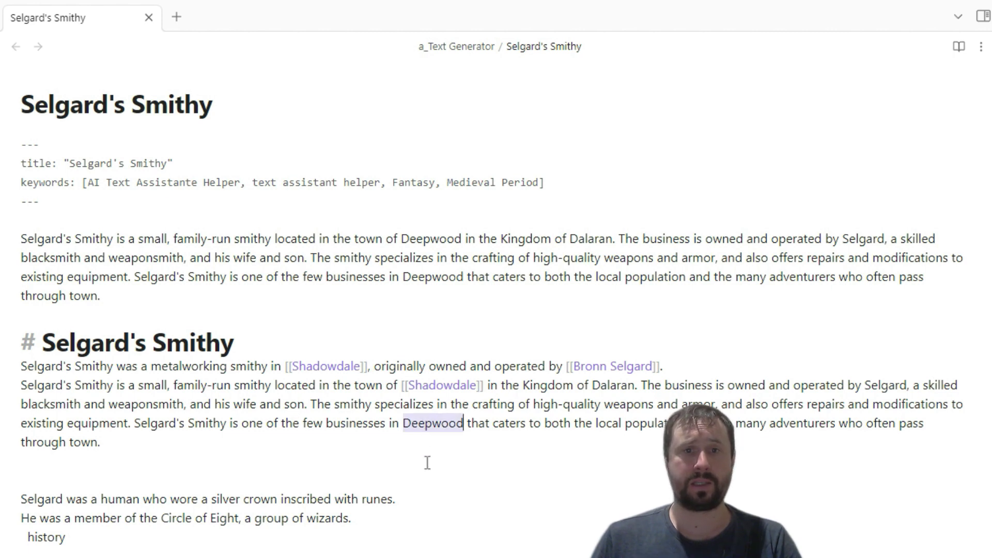
pyautogui.hotkey('ctrl', 'v')
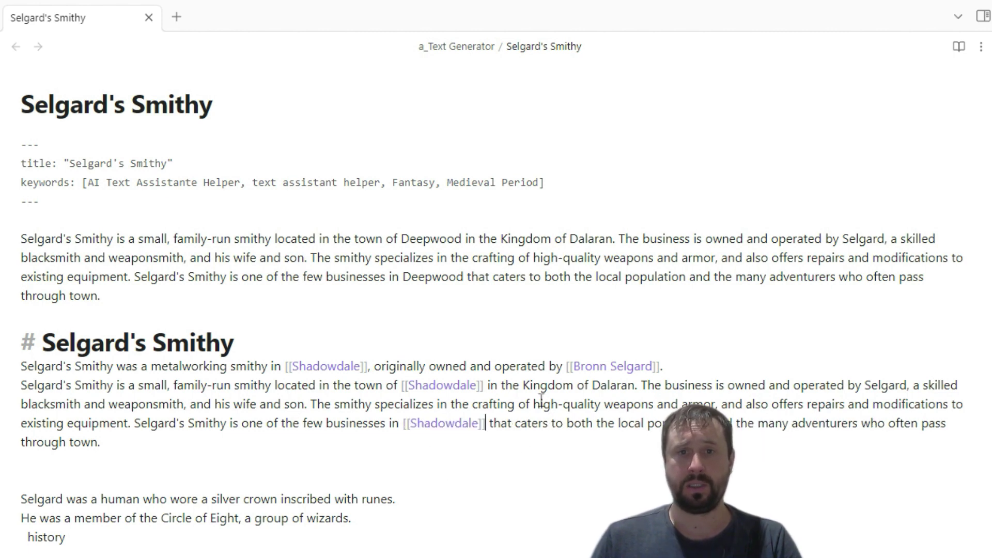
# Step: Replace "Kingdom of Dalaran" in the pasted paragraph with "Forgotten Realms"
pyautogui.click(530, 385)
pyautogui.press('Left')
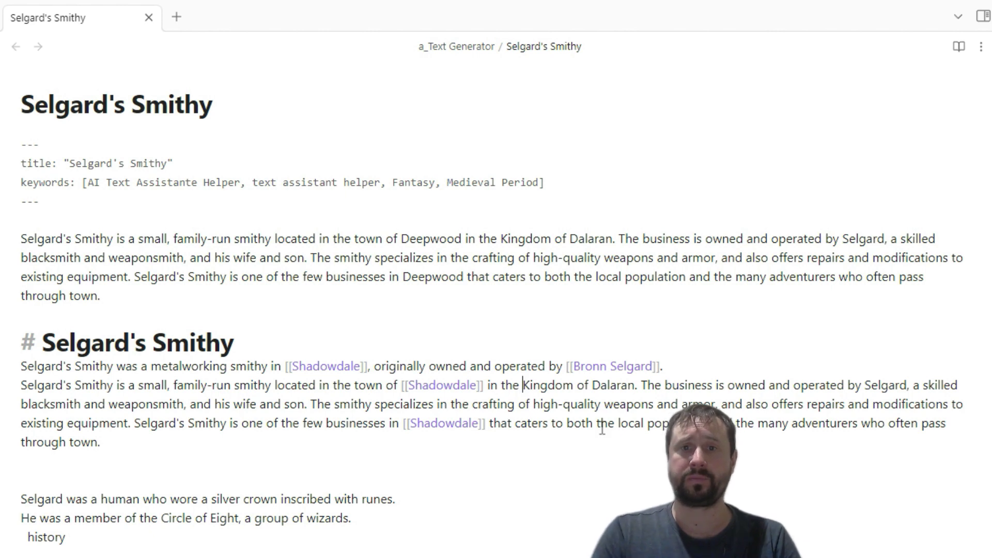
pyautogui.hotkey('ctrl', 'shift', 'Right')
pyautogui.hotkey('ctrl', 'shift', 'Right')
pyautogui.hotkey('ctrl', 'shift', 'Right')
pyautogui.write('Forgotten ')
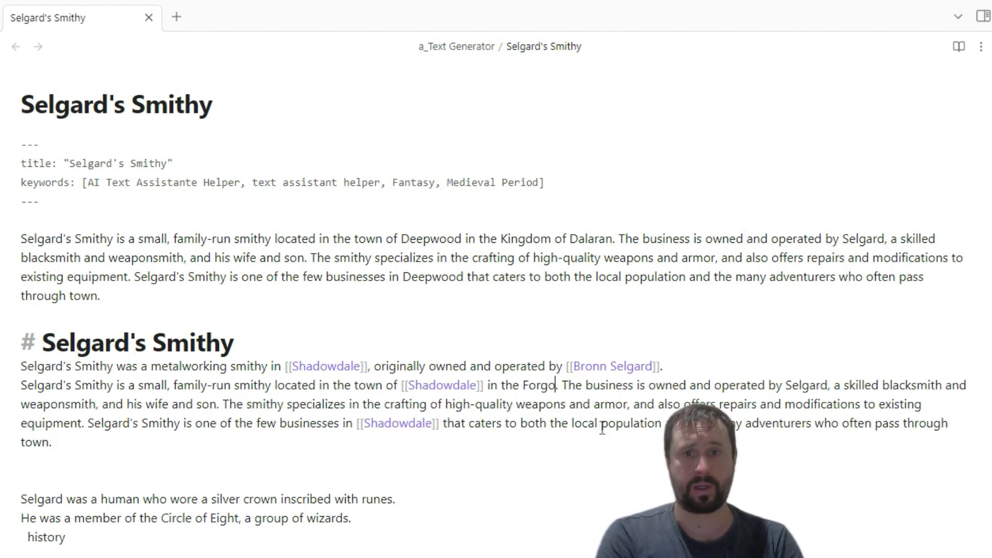
pyautogui.write('Realms')
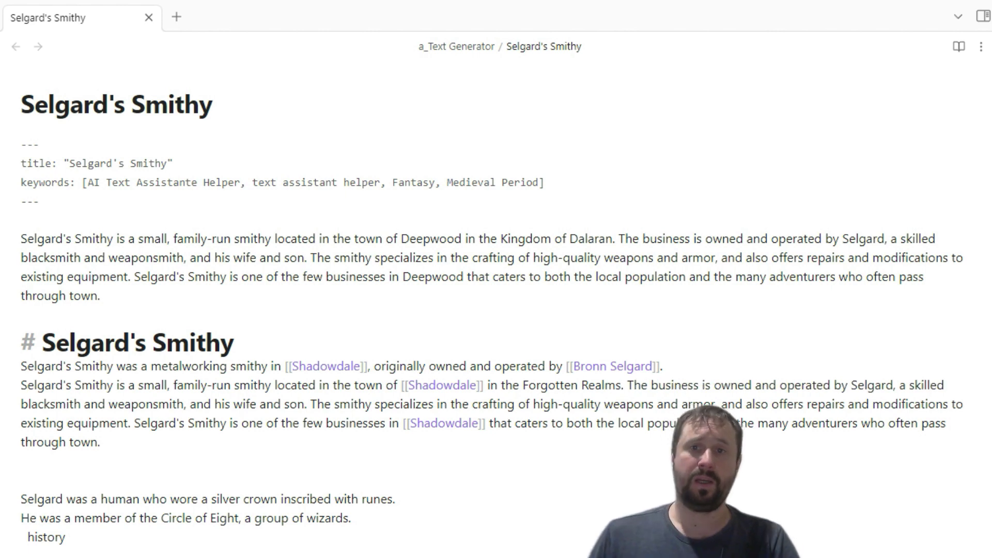
# Step: Remove the extra blank line below the pasted introduction paragraph
pyautogui.press('Down')
pyautogui.press('Down')
pyautogui.press('Down')
pyautogui.press('Down')
pyautogui.press('Down')
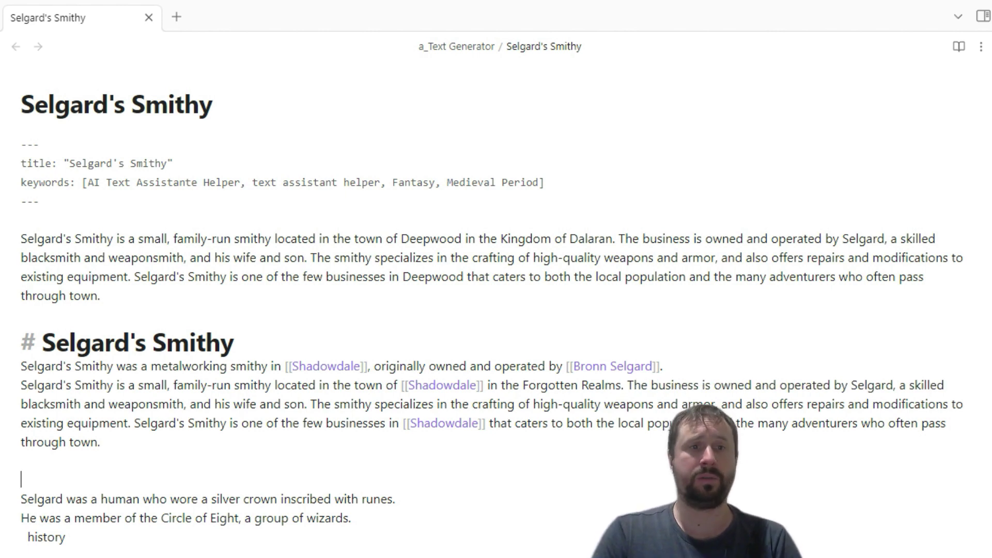
pyautogui.press('BackSpace')
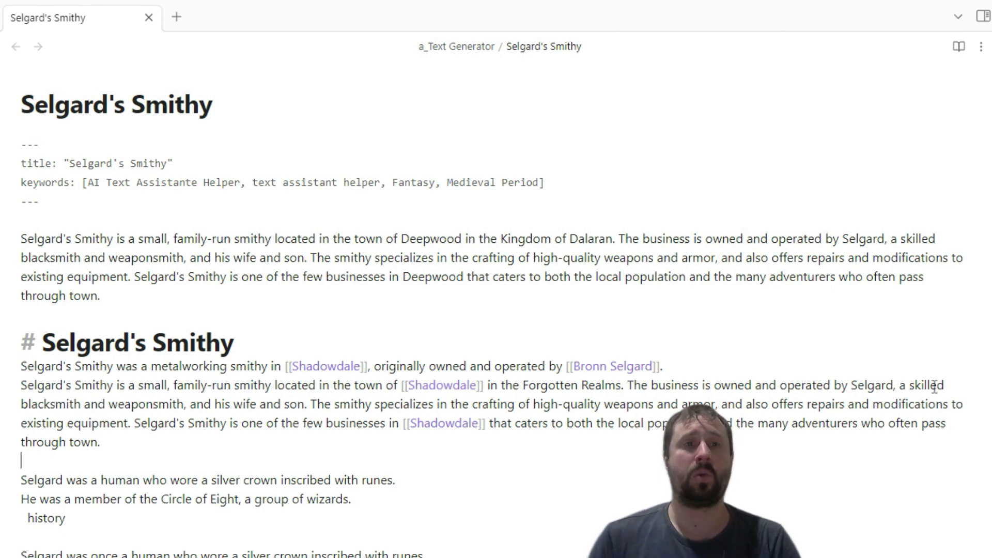
# Step: Delete the original generated paragraph between the front matter and the Selgard's Smithy heading
pyautogui.moveTo(113, 297); pyautogui.dragTo(10, 233)
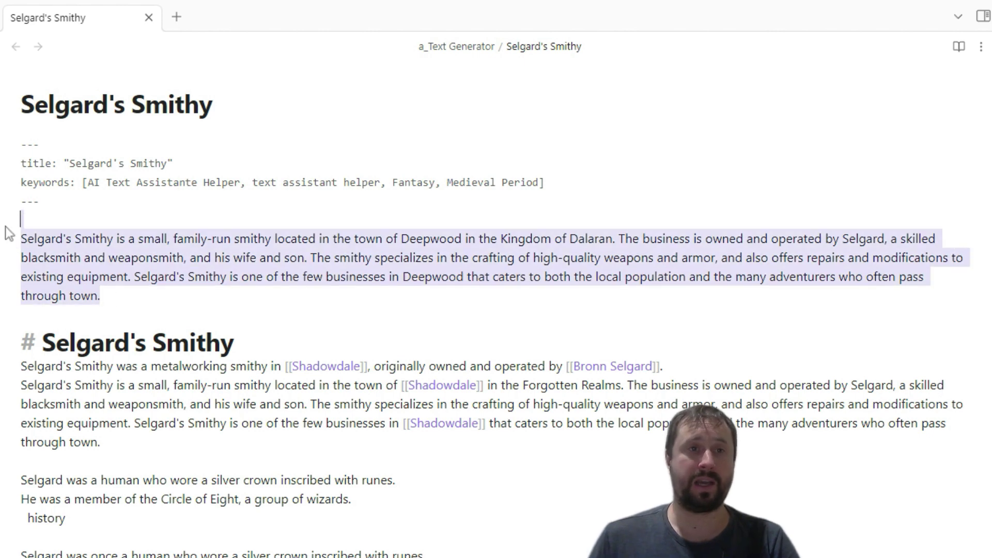
pyautogui.press('Delete')
pyautogui.press('Delete')
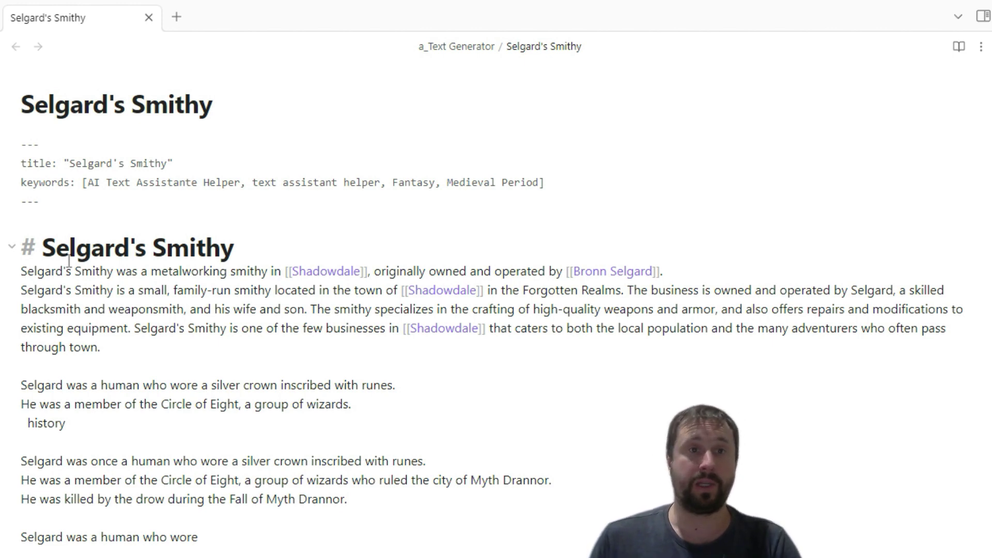
pyautogui.moveTo(119, 342); pyautogui.dragTo(25, 283)
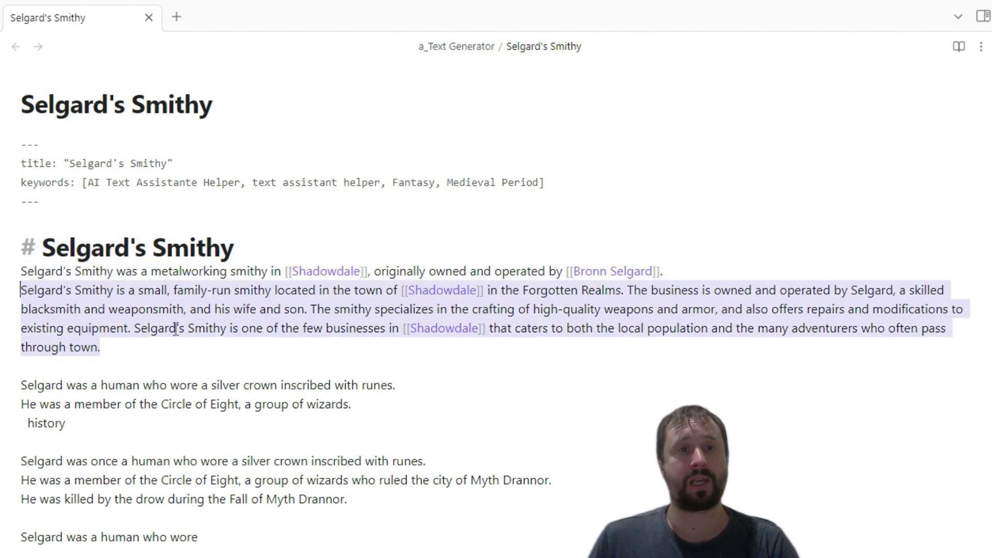
pyautogui.click(235, 366)
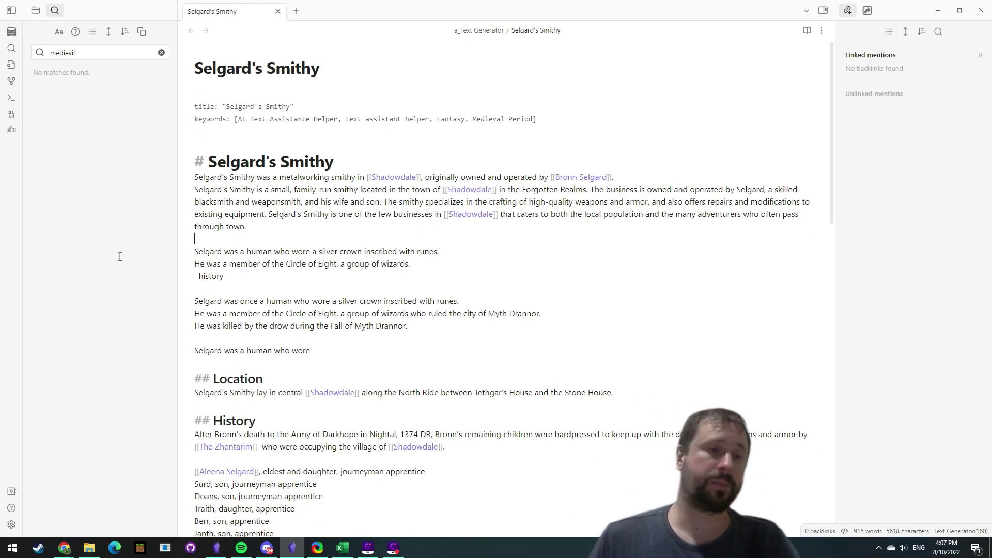
# Step: Search the community plugins for "Text Gener" and view the Text Generator plugin's details page
pyautogui.click(11, 524)
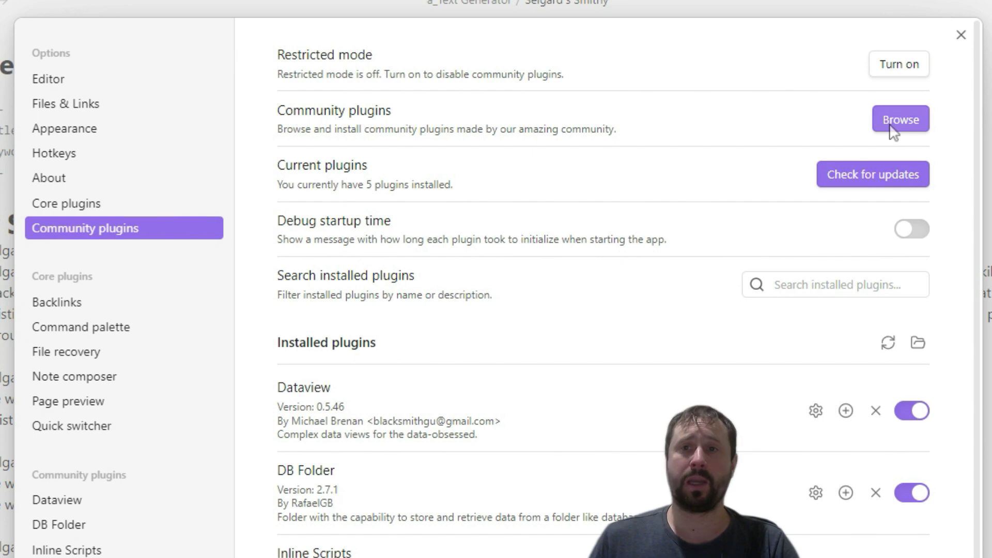
pyautogui.click(892, 127)
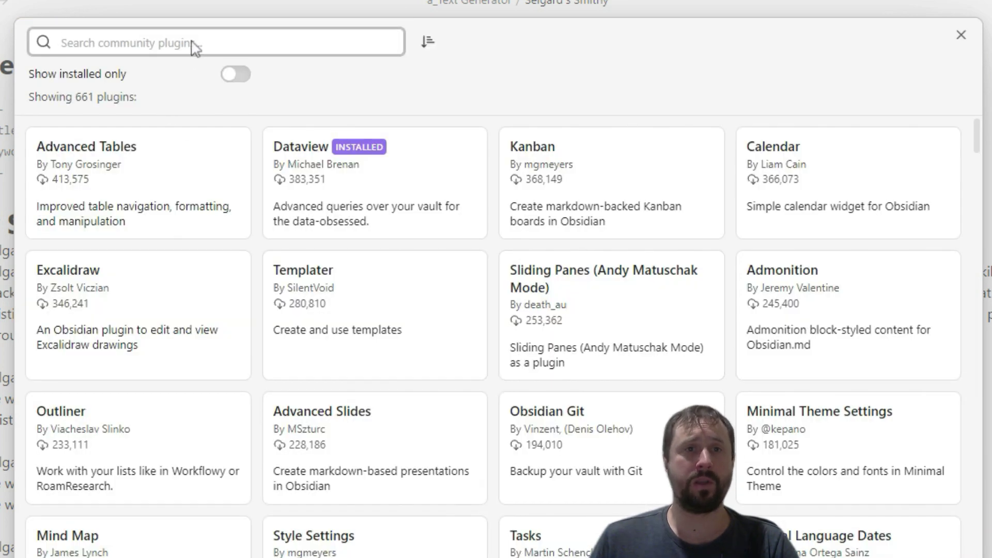
pyautogui.click(187, 42)
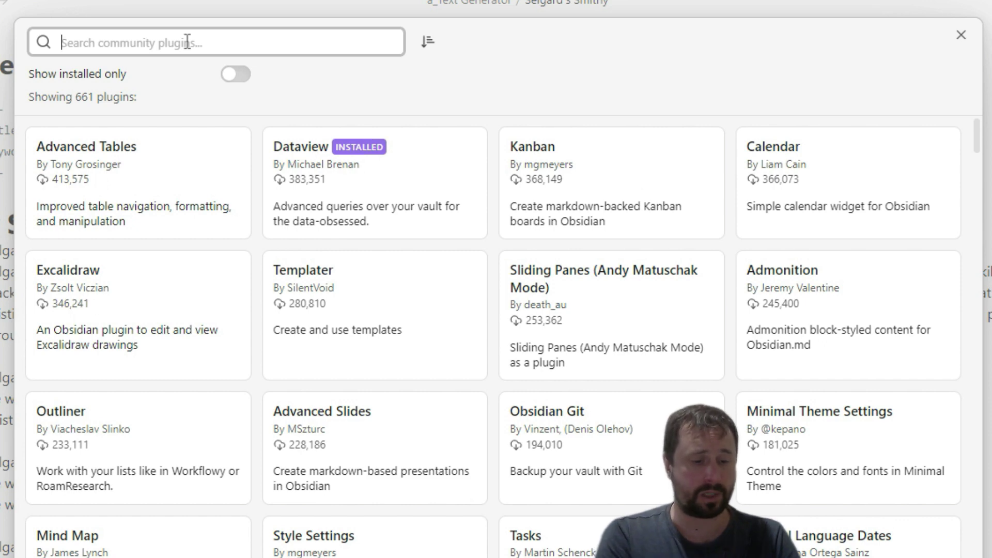
pyautogui.write('Text Gener')
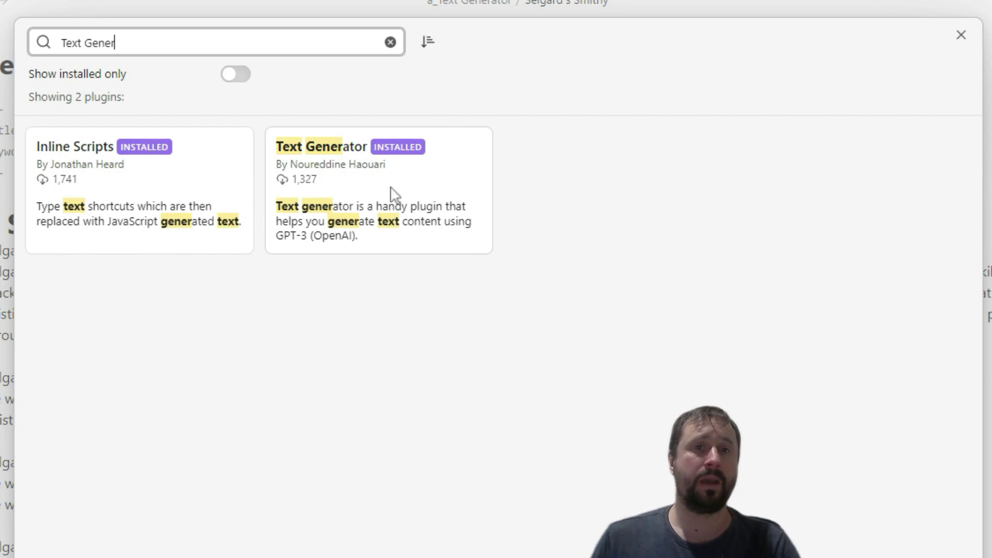
pyautogui.click(408, 190)
pyautogui.scroll(-3, 787, 259)
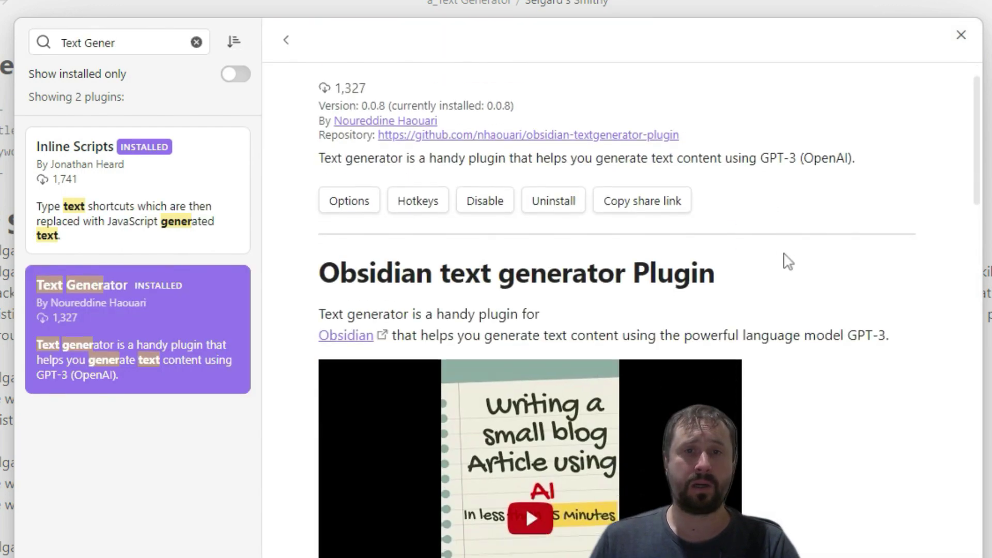
pyautogui.scroll(3, 791, 264)
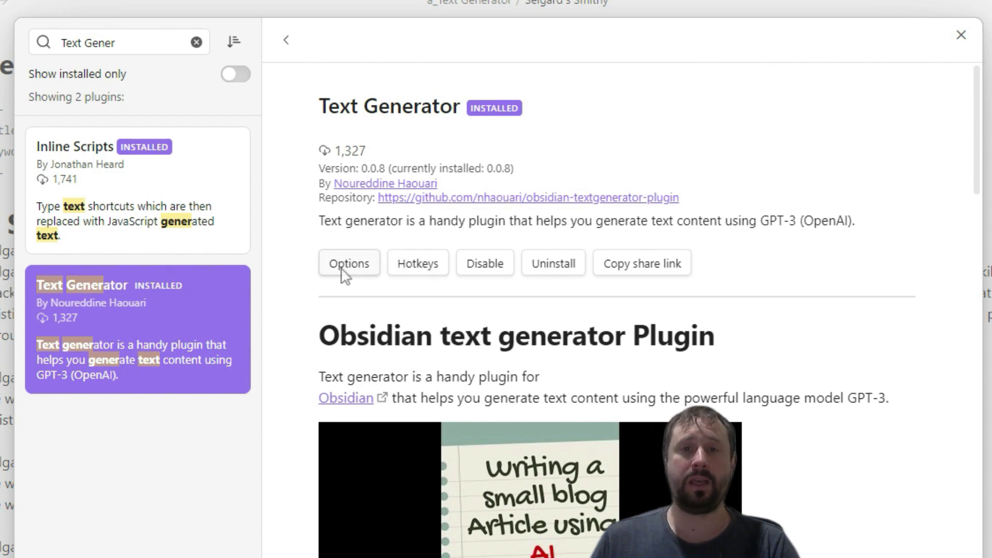
# Step: Look through the Text Generator details page for the instructions on getting an OpenAI API key
pyautogui.scroll(-10, 758, 269)
pyautogui.scroll(-4, 759, 279)
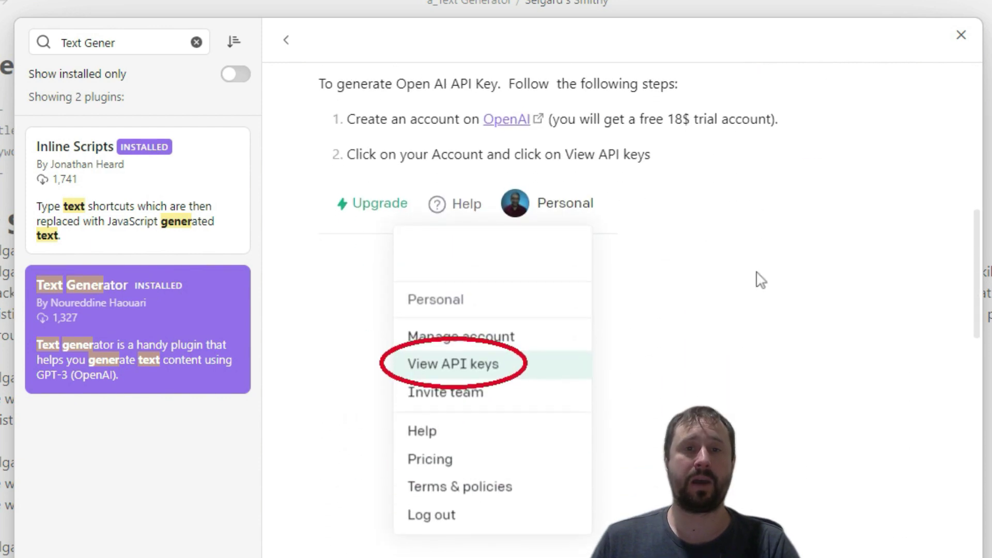
pyautogui.scroll(15, 753, 283)
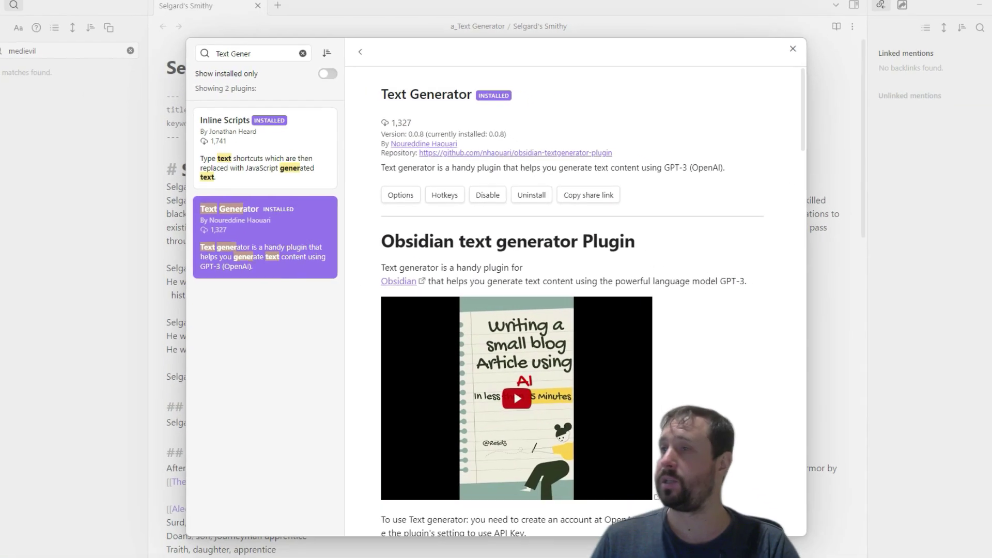
# Step: Open the plugin's demo video in the browser, skip ahead past the one-minute mark, and return to Obsidian
pyautogui.click(520, 498)
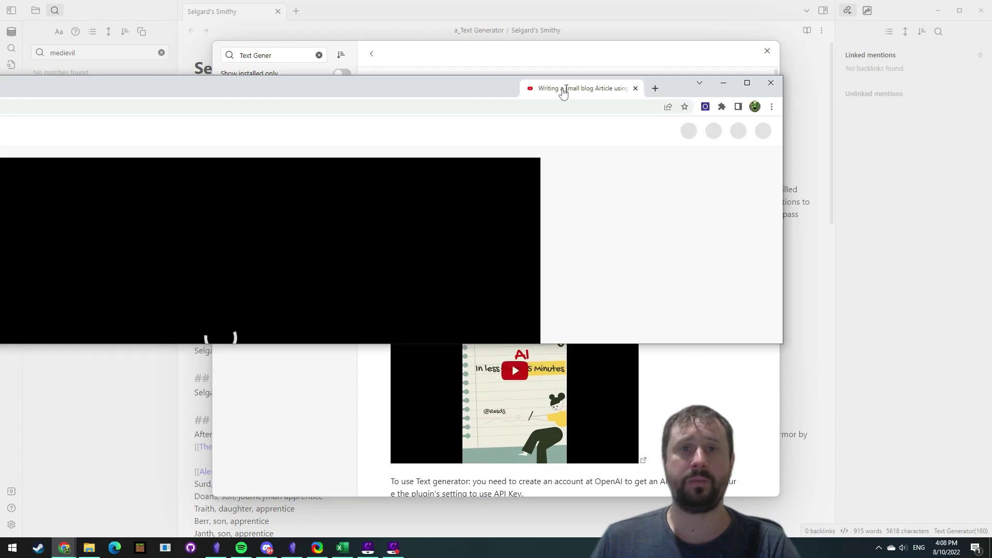
pyautogui.moveTo(562, 91); pyautogui.dragTo(621, 4)
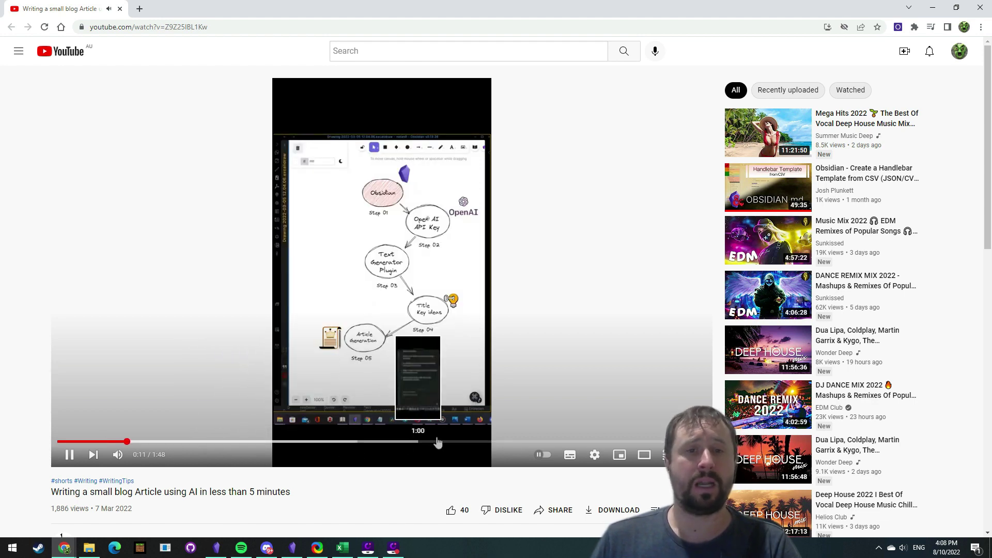
pyautogui.click(500, 441)
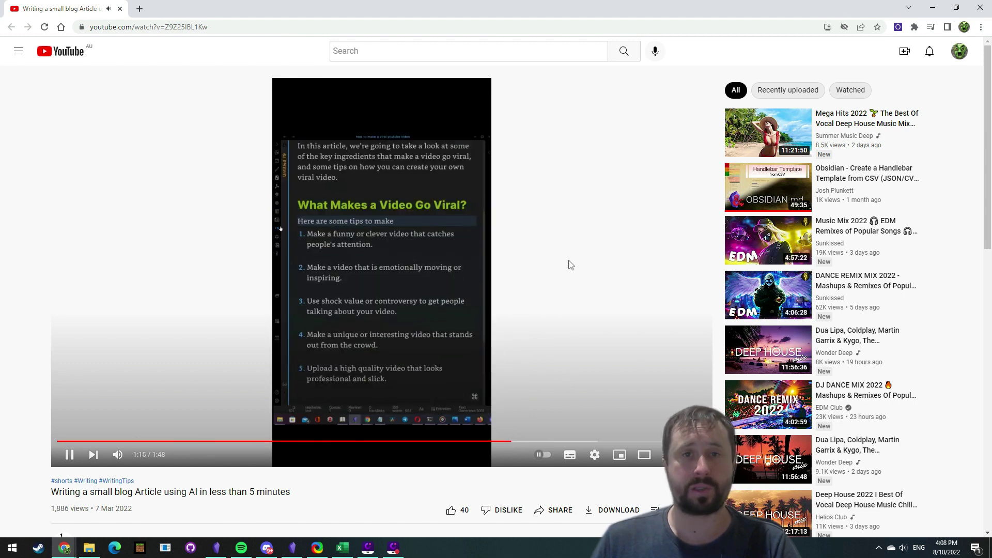
pyautogui.click(930, 8)
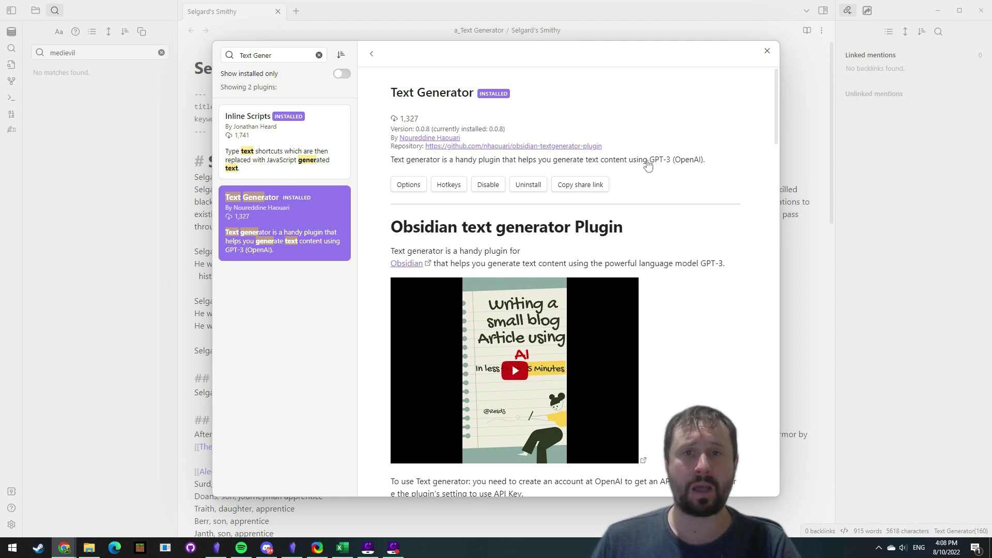
# Step: Follow the OpenAI link in the plugin's API key instructions and continue the account sign-up with Google
pyautogui.scroll(-7, 620, 146)
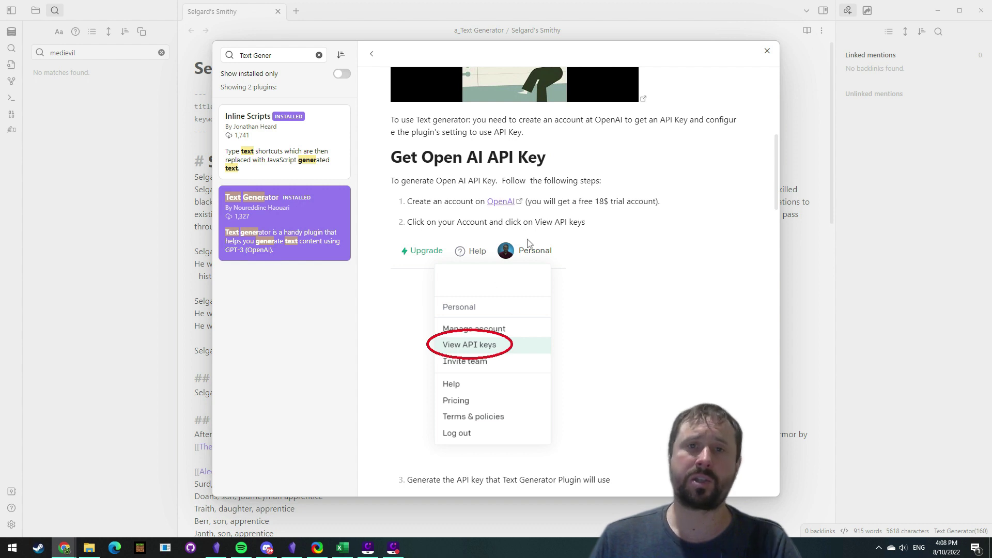
pyautogui.scroll(-1, 497, 164)
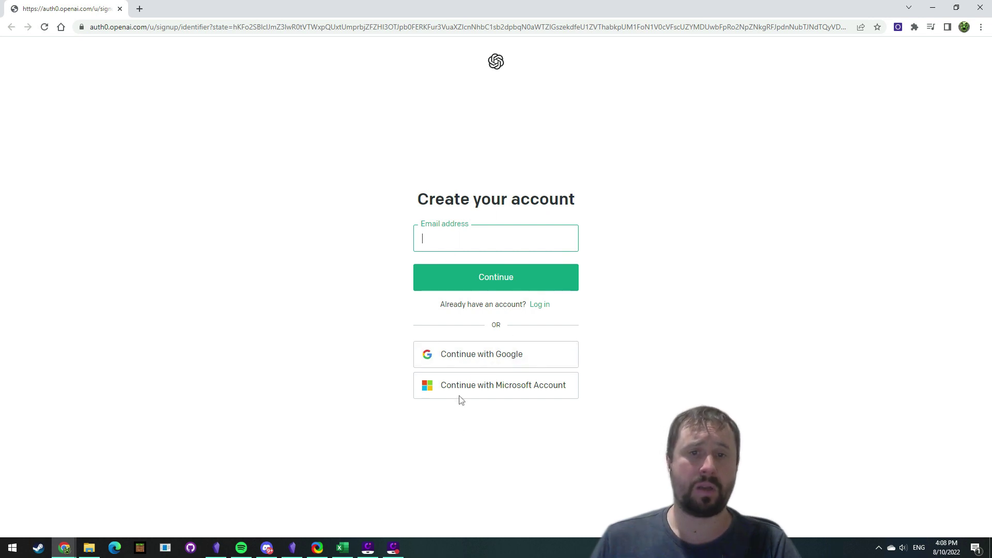
pyautogui.click(460, 355)
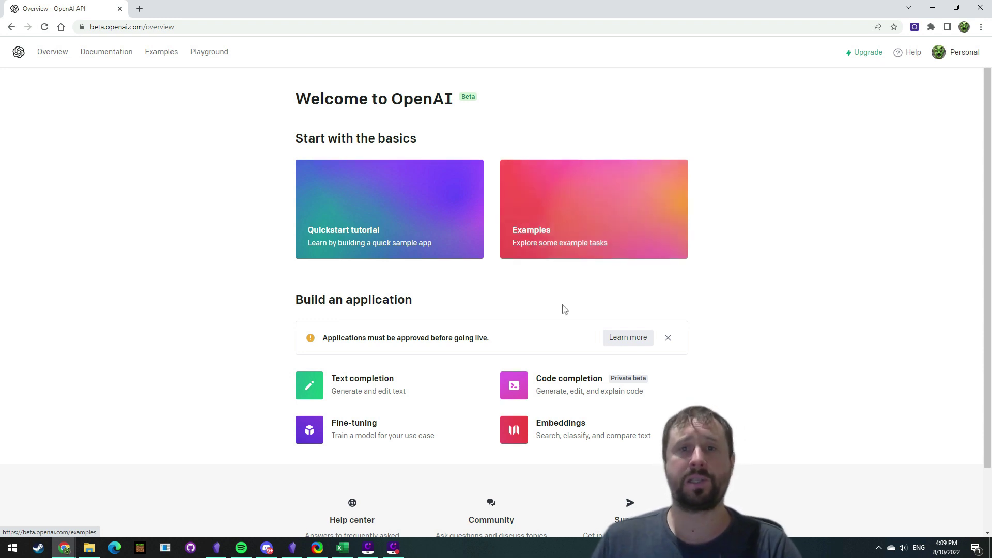
pyautogui.scroll(-1, 801, 168)
pyautogui.scroll(1, 800, 168)
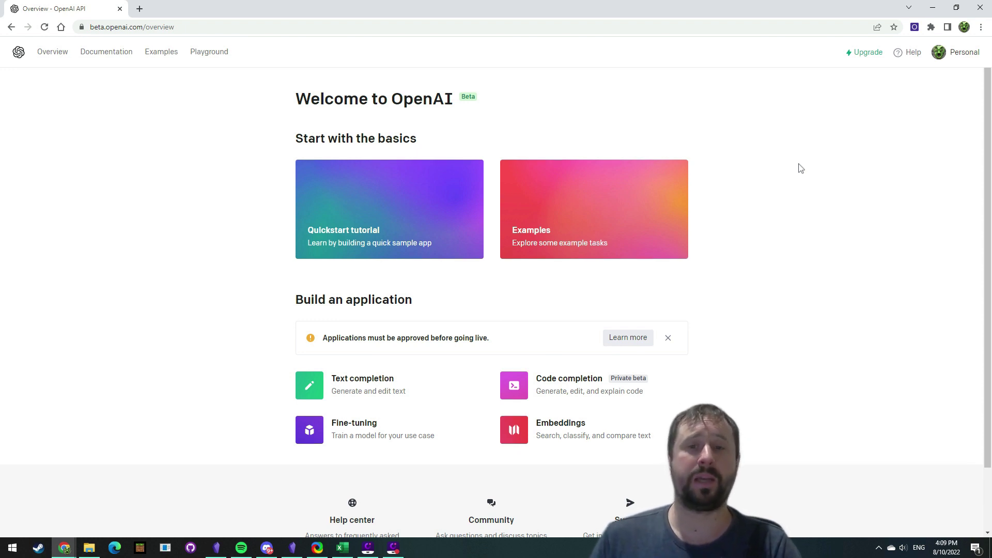
pyautogui.scroll(-1, 780, 227)
pyautogui.scroll(1, 775, 237)
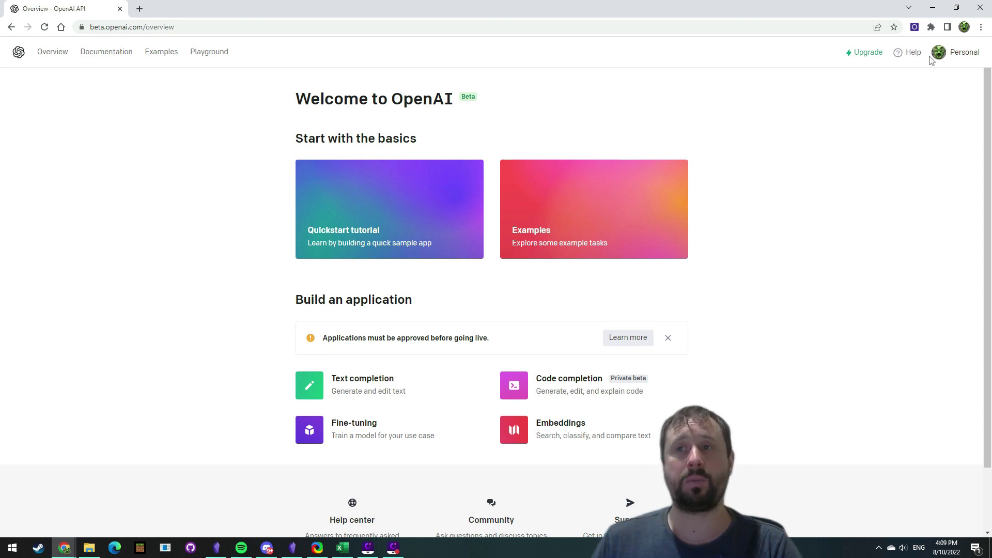
# Step: Open OpenAI's pricing page in a new browser tab and examine the base model prices
pyautogui.click(957, 59)
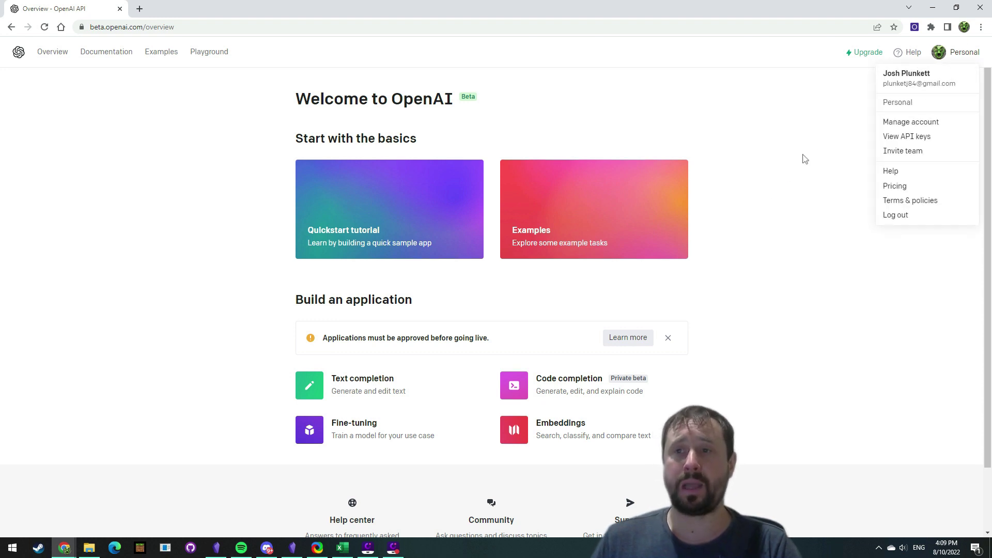
pyautogui.middleClick(902, 187)
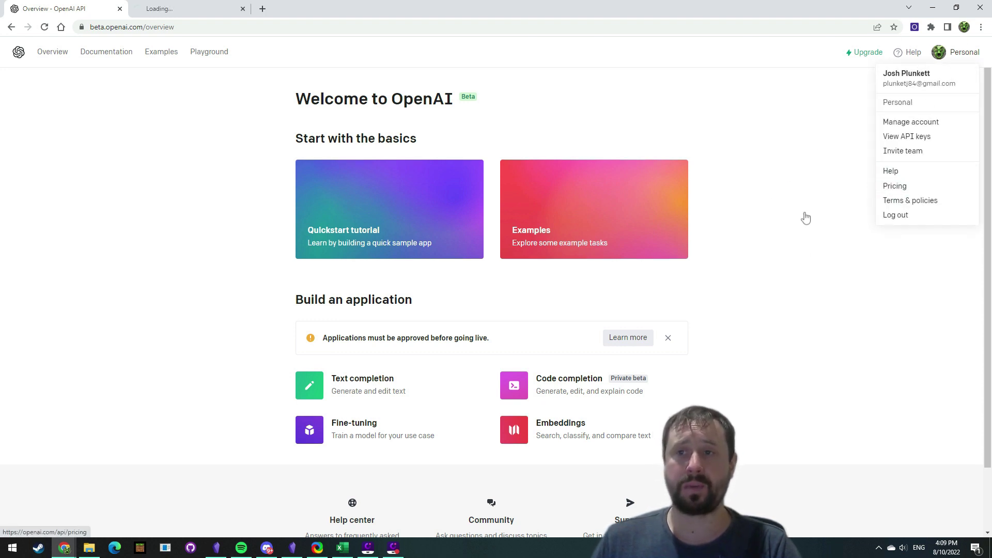
pyautogui.click(204, 5)
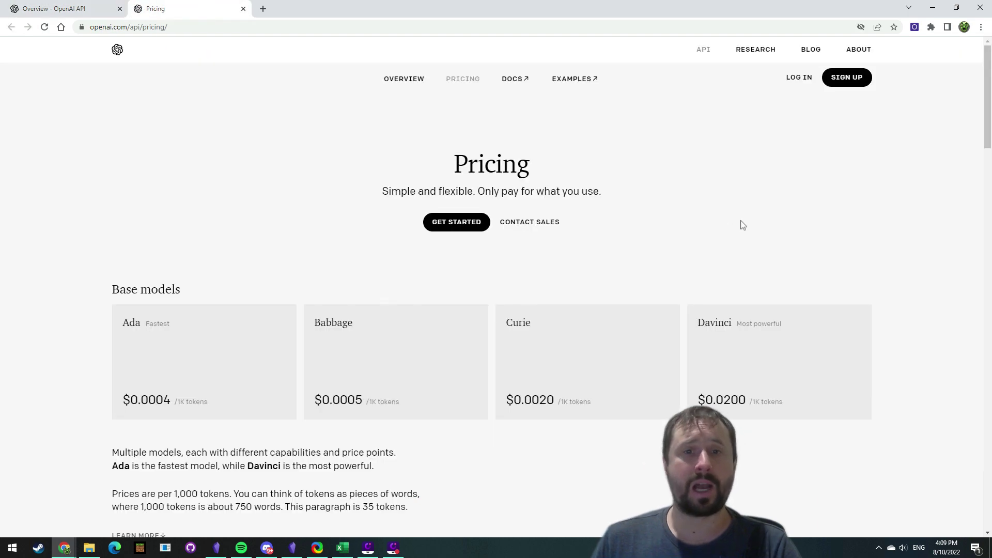
pyautogui.scroll(-4, 742, 224)
pyautogui.scroll(-2, 737, 226)
pyautogui.scroll(3, 735, 228)
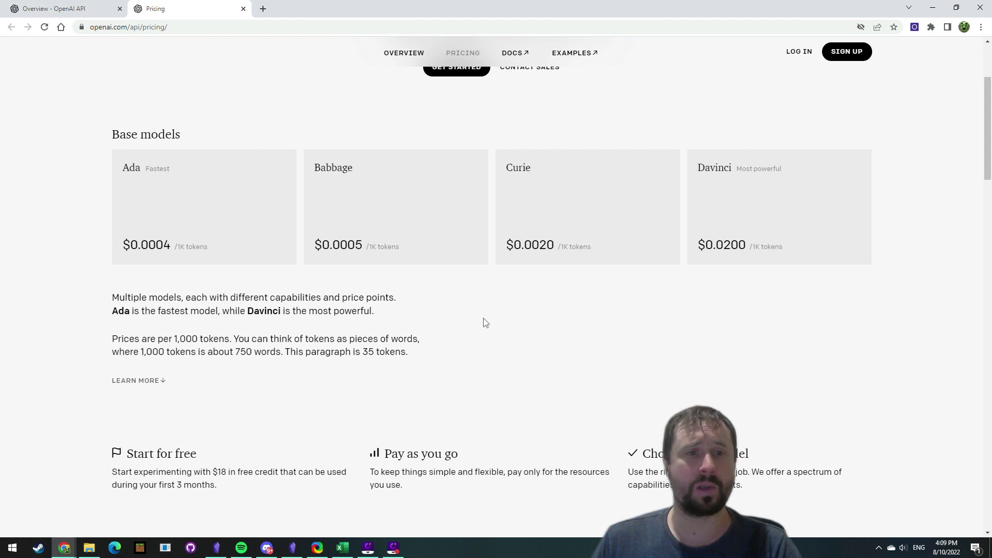
pyautogui.scroll(1, 486, 323)
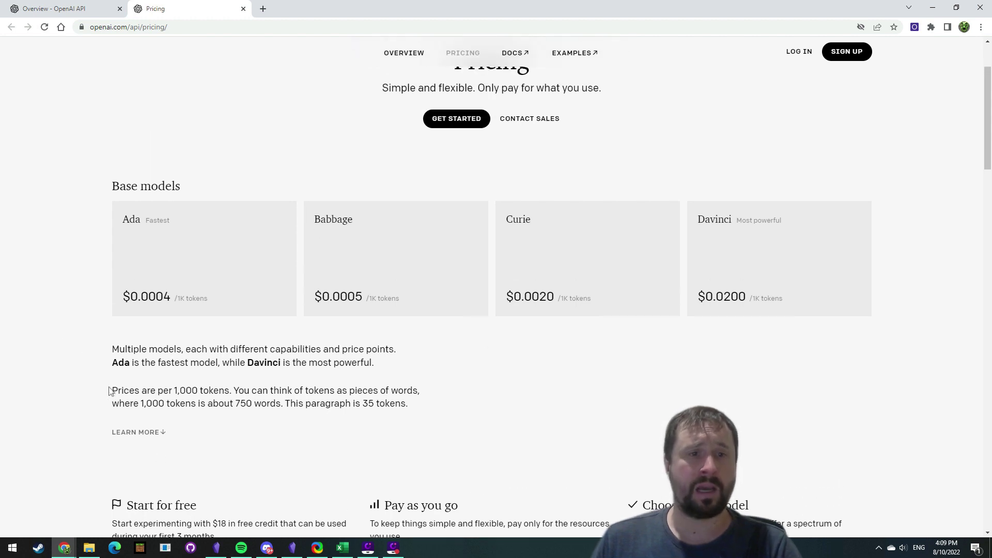
# Step: Read the token pricing paragraph under the base models, highlighting its explanations of tokens and word equivalents
pyautogui.moveTo(110, 392); pyautogui.dragTo(225, 393)
pyautogui.click(478, 403)
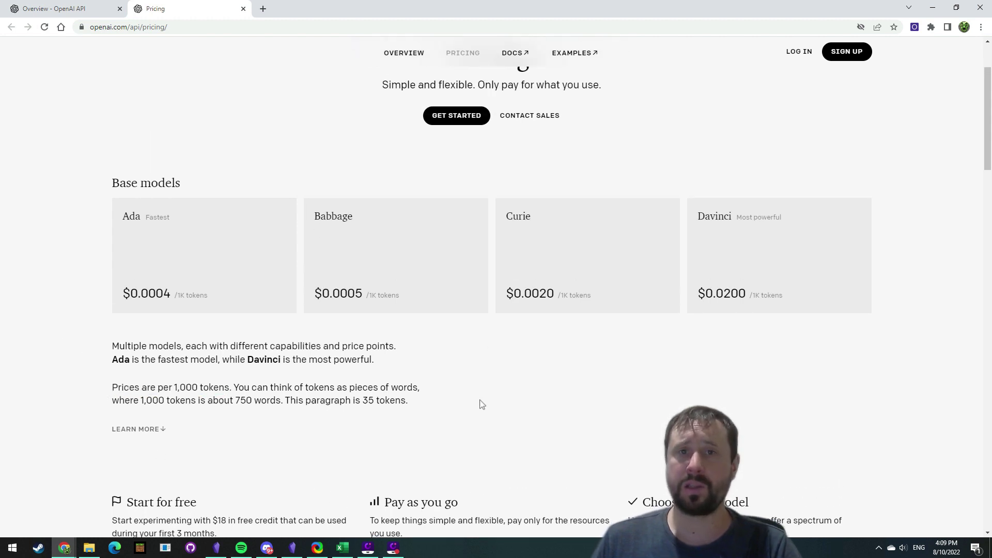
pyautogui.scroll(-1, 481, 403)
pyautogui.moveTo(239, 339); pyautogui.dragTo(431, 345)
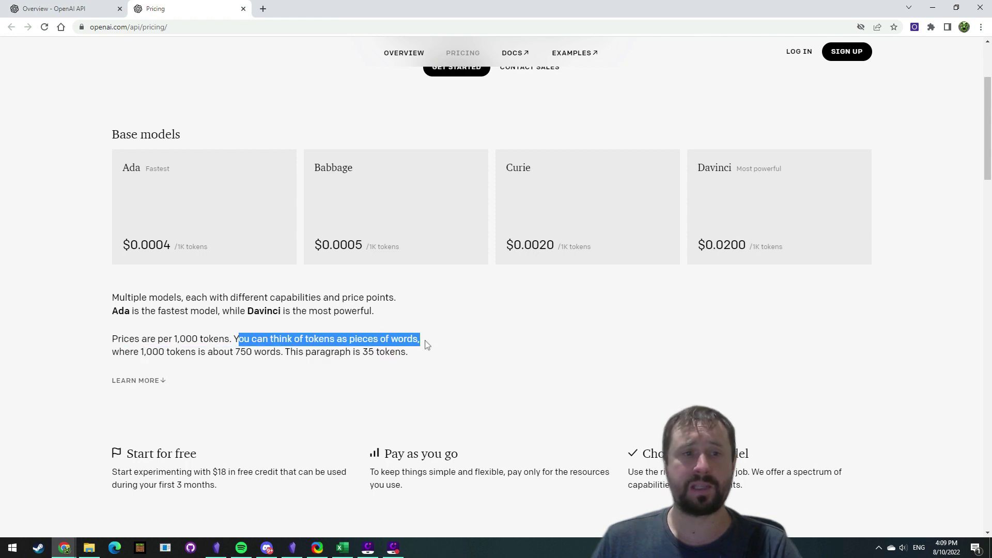
pyautogui.click(122, 348)
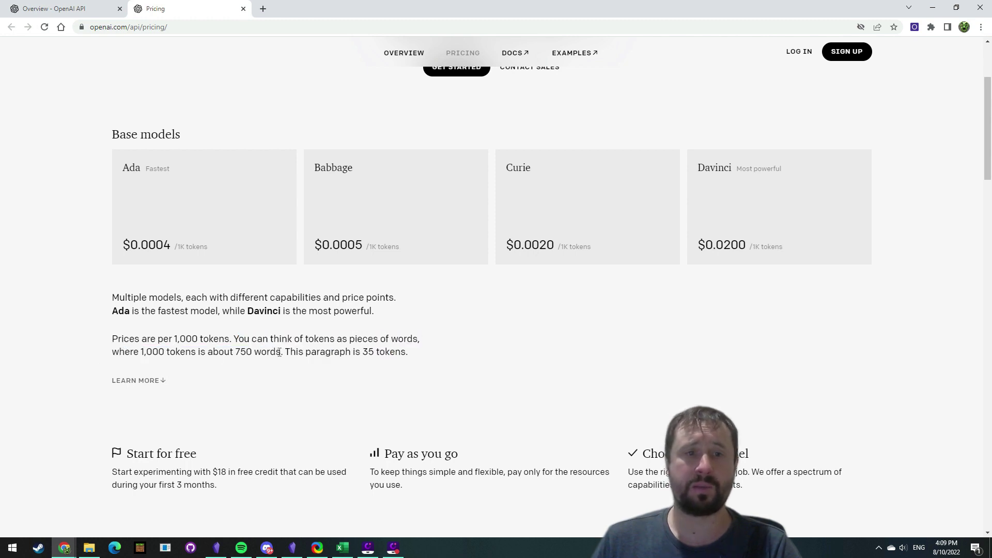
pyautogui.moveTo(279, 352); pyautogui.dragTo(234, 349)
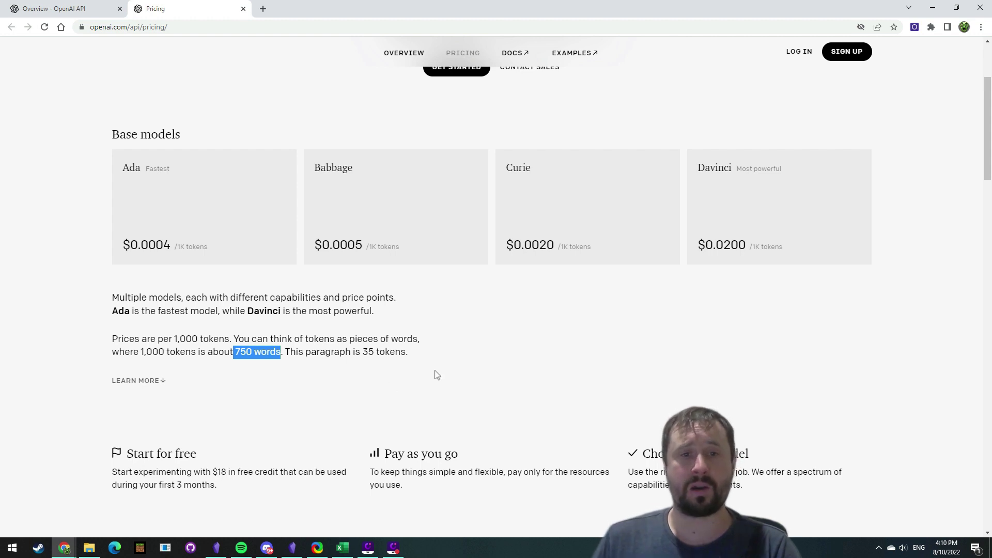
pyautogui.moveTo(420, 362); pyautogui.dragTo(82, 344)
pyautogui.click(505, 370)
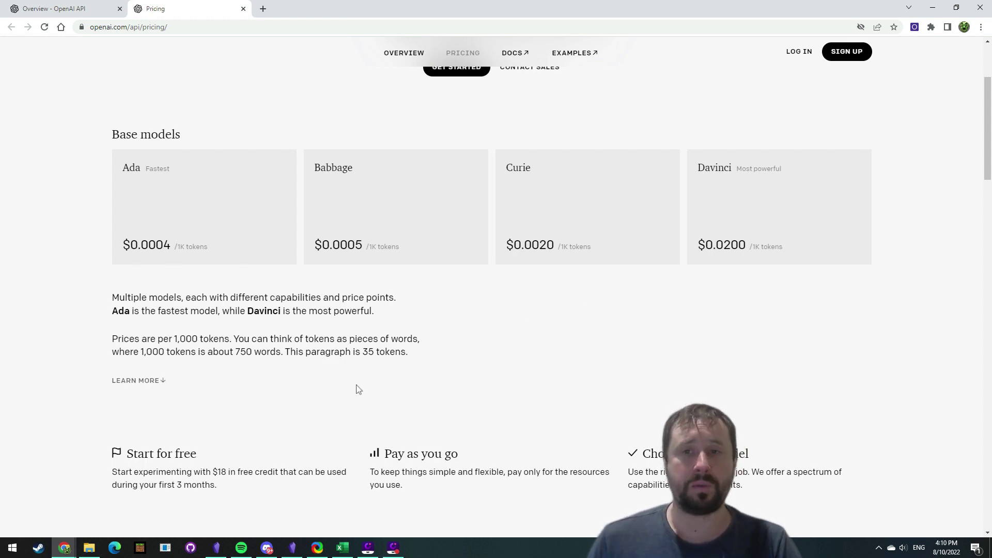
# Step: Examine the free credit, pay-as-you-go and fine-tuned model sections of the pricing page
pyautogui.scroll(-5, 486, 287)
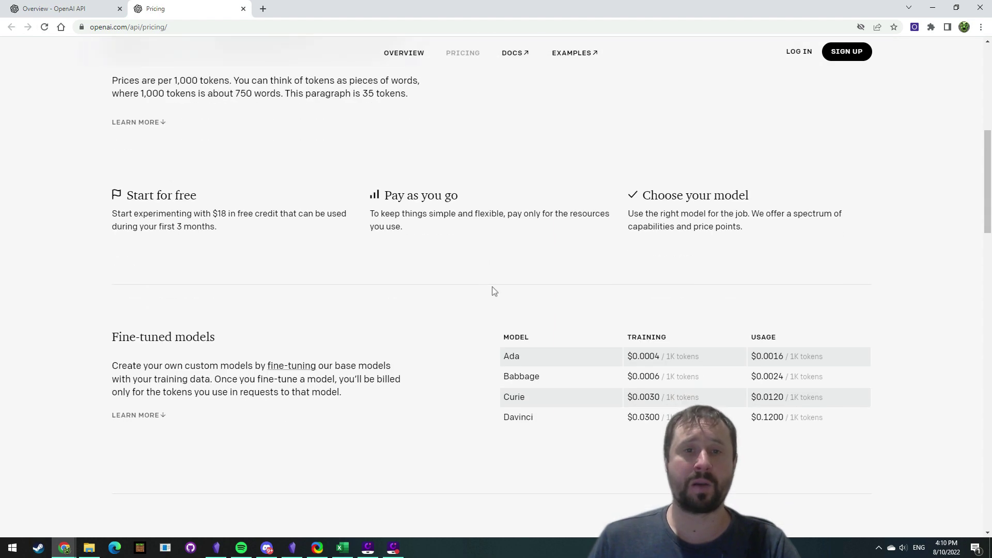
pyautogui.scroll(5, 495, 291)
pyautogui.scroll(3, 499, 291)
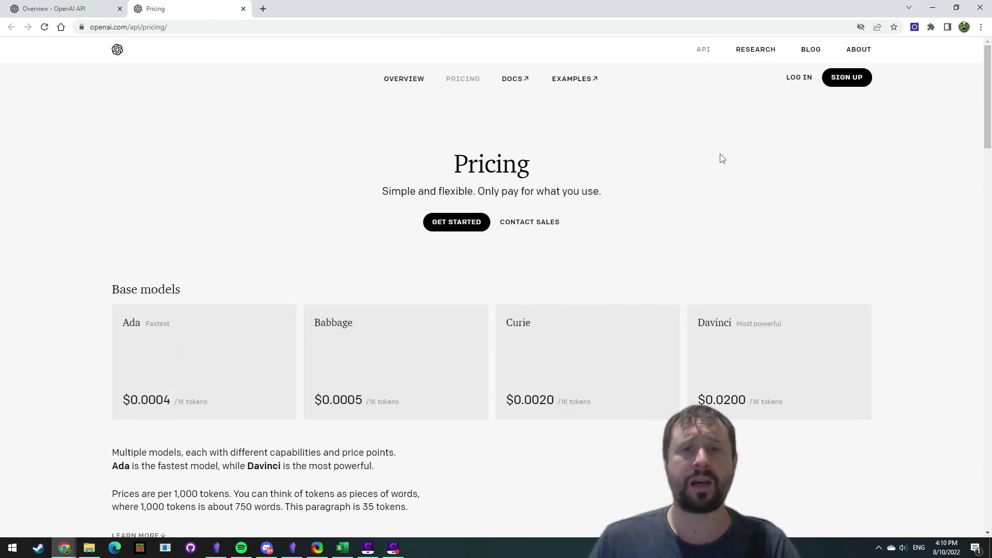
pyautogui.scroll(-2, 775, 244)
pyautogui.scroll(2, 767, 241)
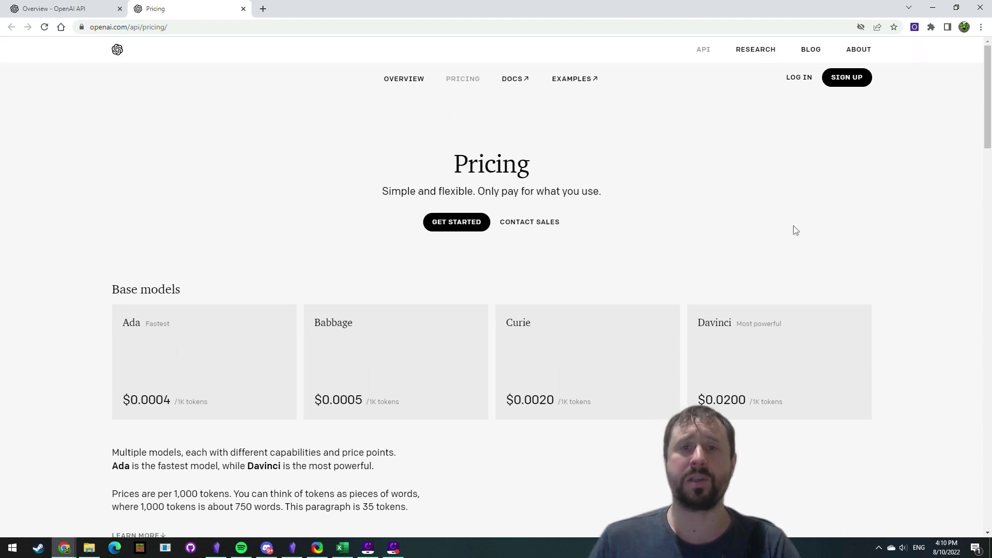
pyautogui.click(964, 27)
pyautogui.click(295, 155)
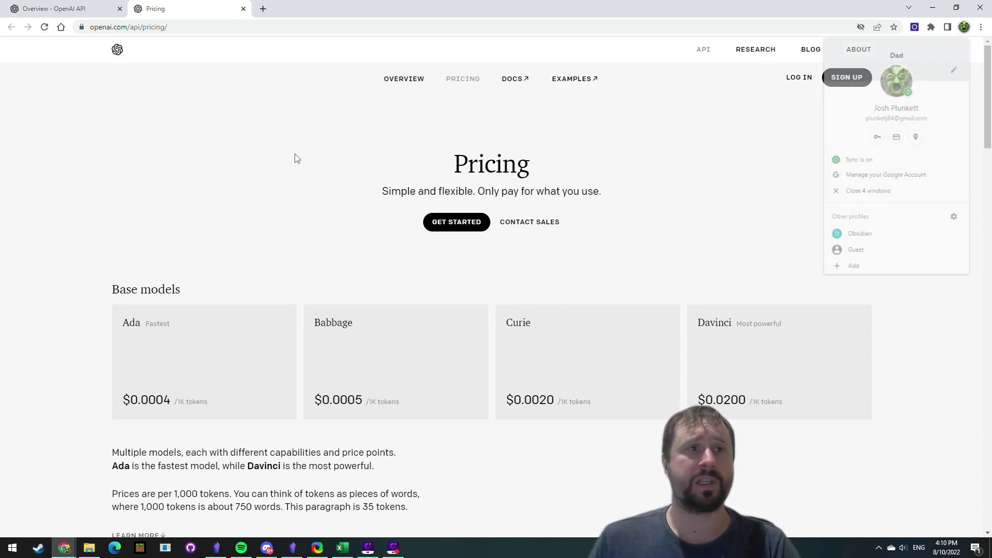
# Step: Return to the OpenAI overview tab, open account management, and inspect October's daily usage and the free trial usage
pyautogui.hotkey('ctrl', 'shift', 'Tab')
pyautogui.click(941, 58)
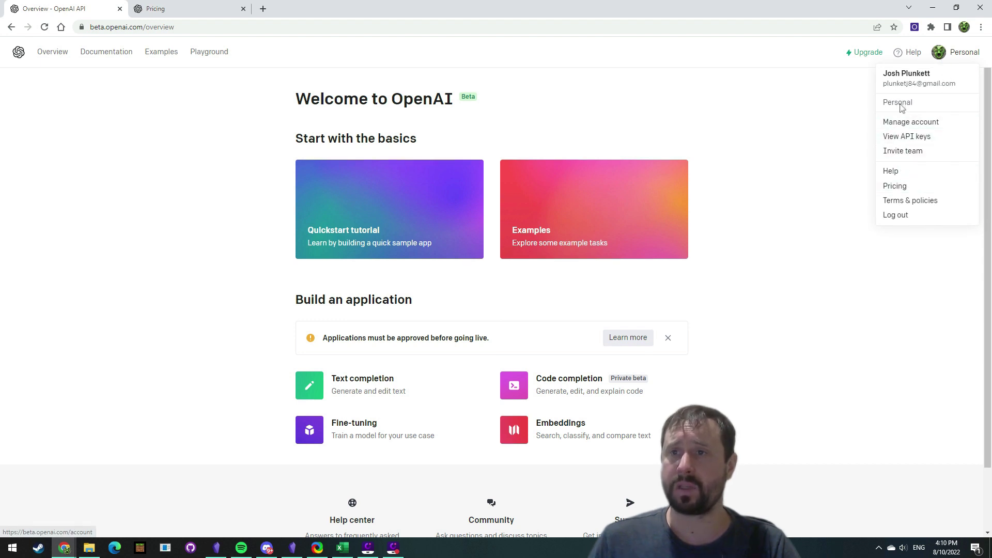
pyautogui.click(901, 124)
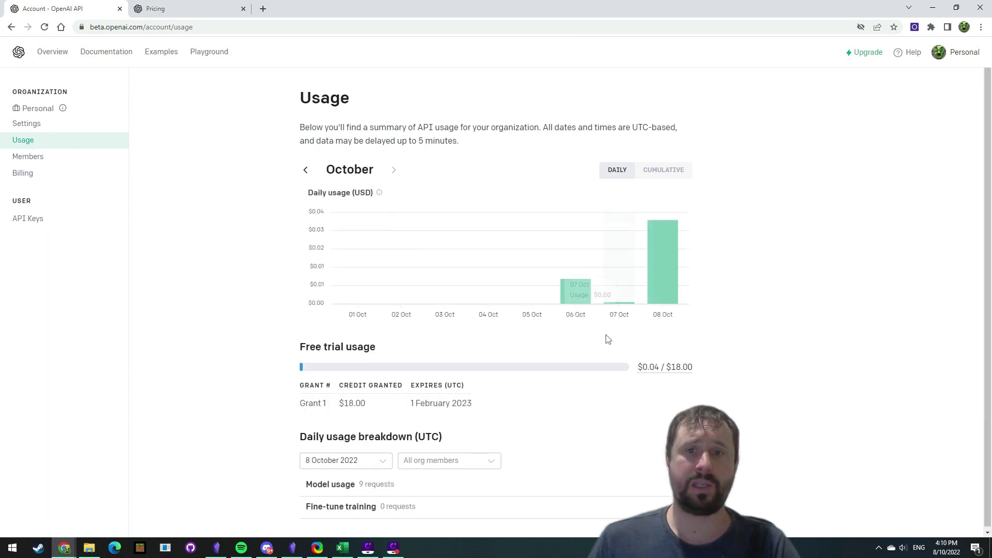
pyautogui.moveTo(671, 262)
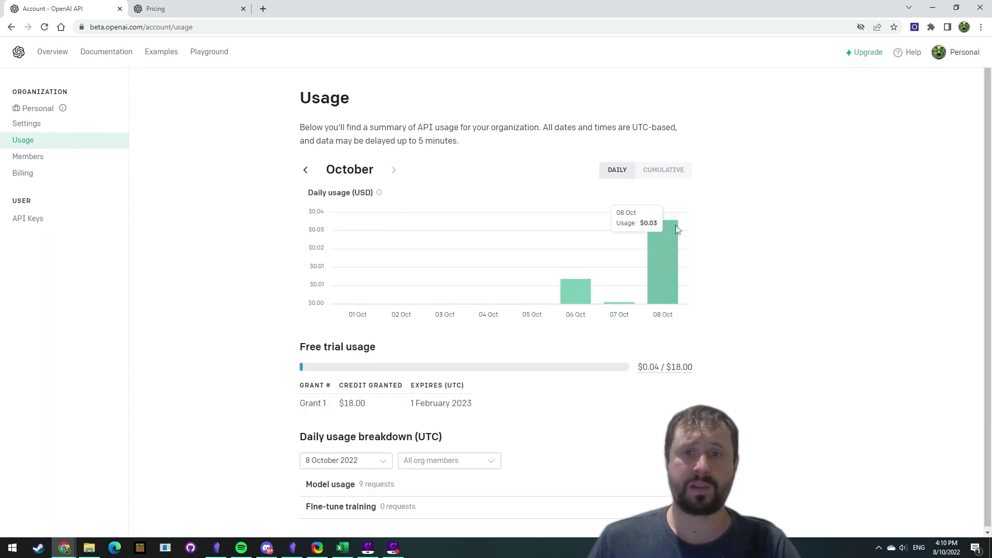
pyautogui.moveTo(585, 295)
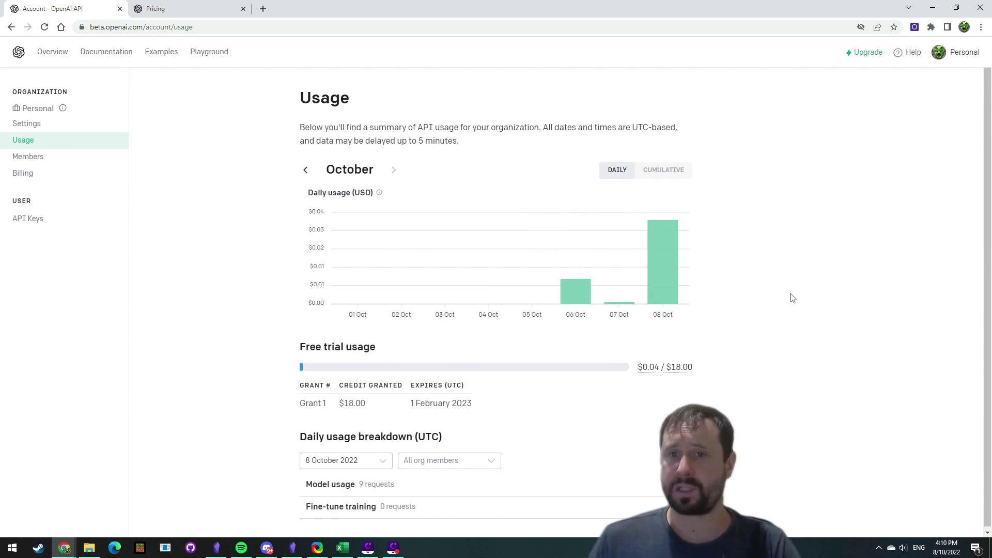
pyautogui.scroll(-1, 776, 295)
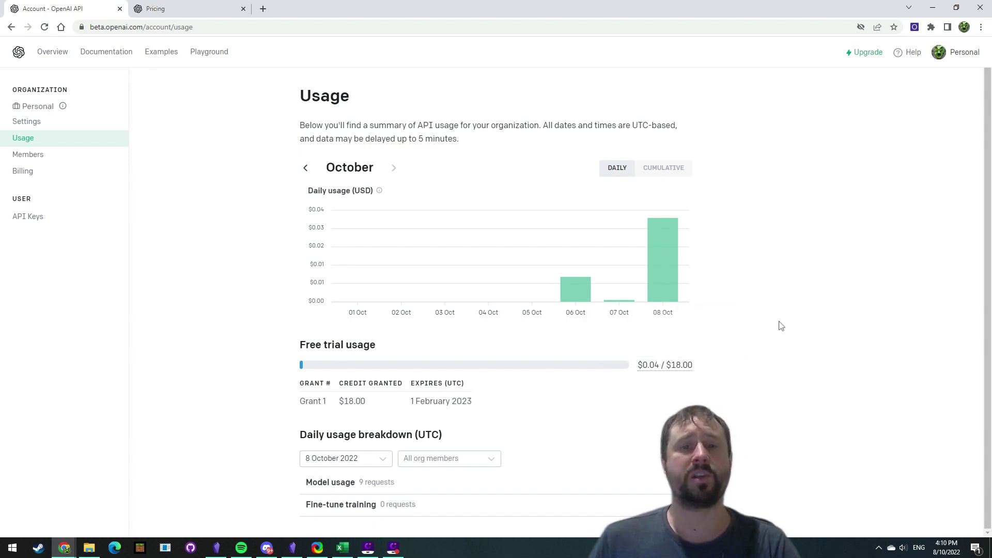
pyautogui.scroll(1, 777, 323)
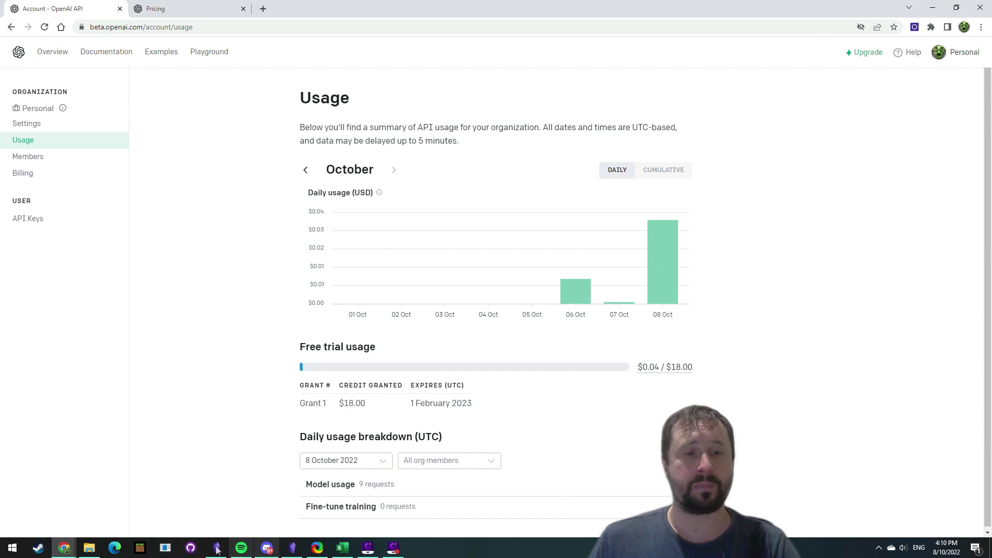
# Step: Return to the OpenAI account page in Chrome, open the API keys view, and copy the existing secret key
pyautogui.click(293, 548)
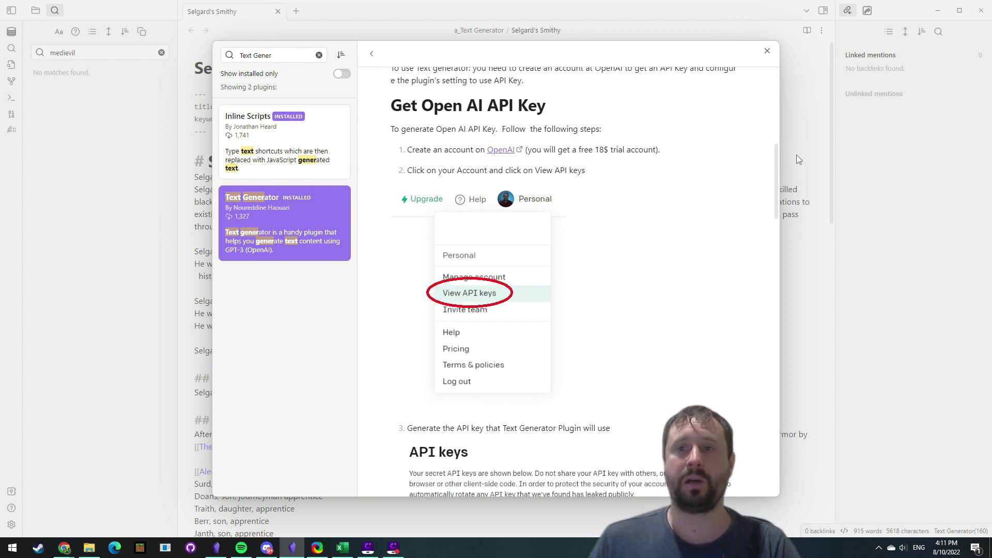
pyautogui.moveTo(64, 548)
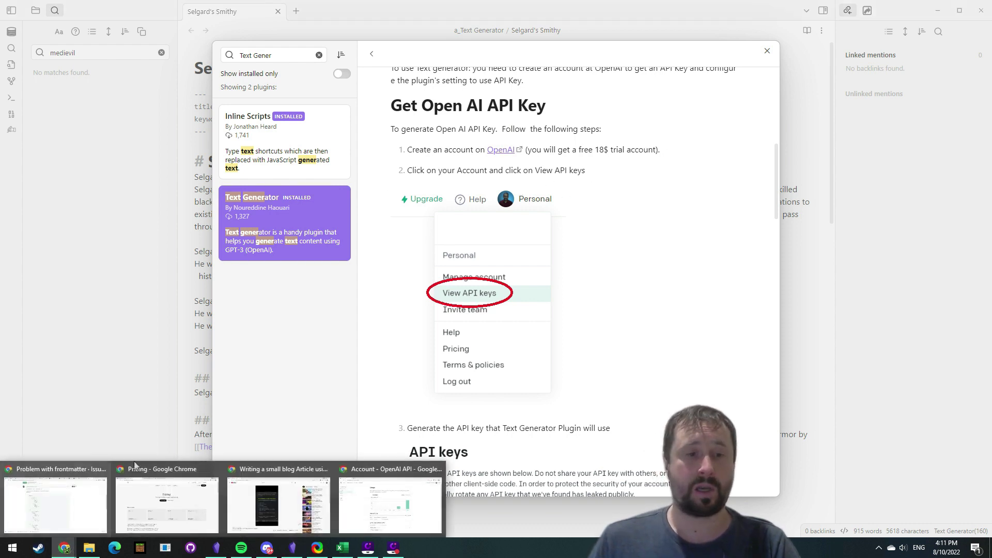
pyautogui.click(390, 501)
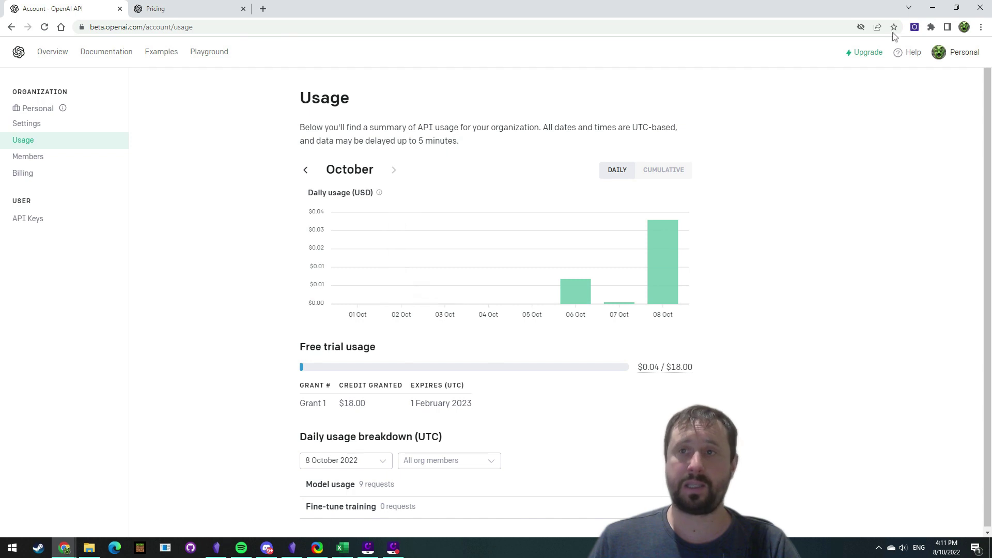
pyautogui.click(950, 61)
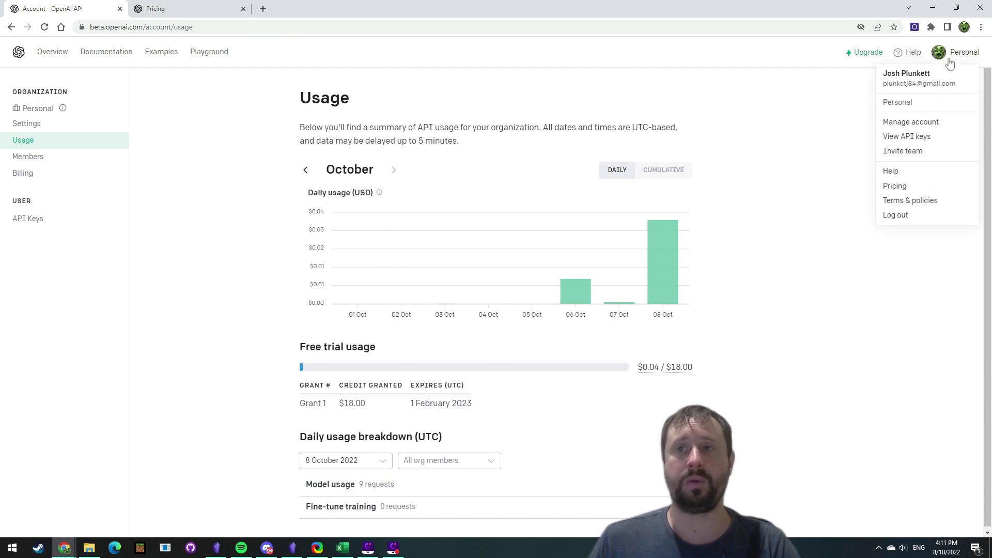
pyautogui.click(908, 142)
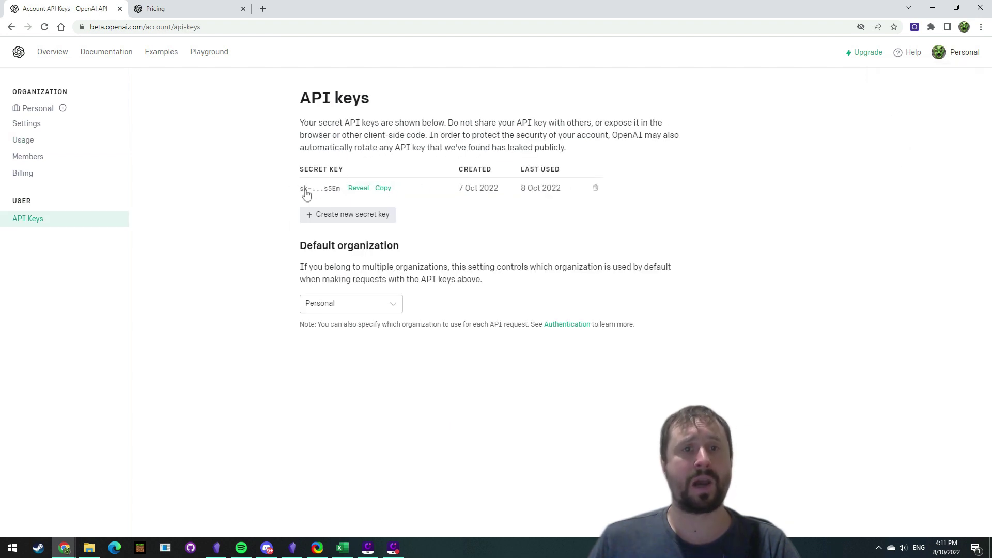
pyautogui.click(384, 191)
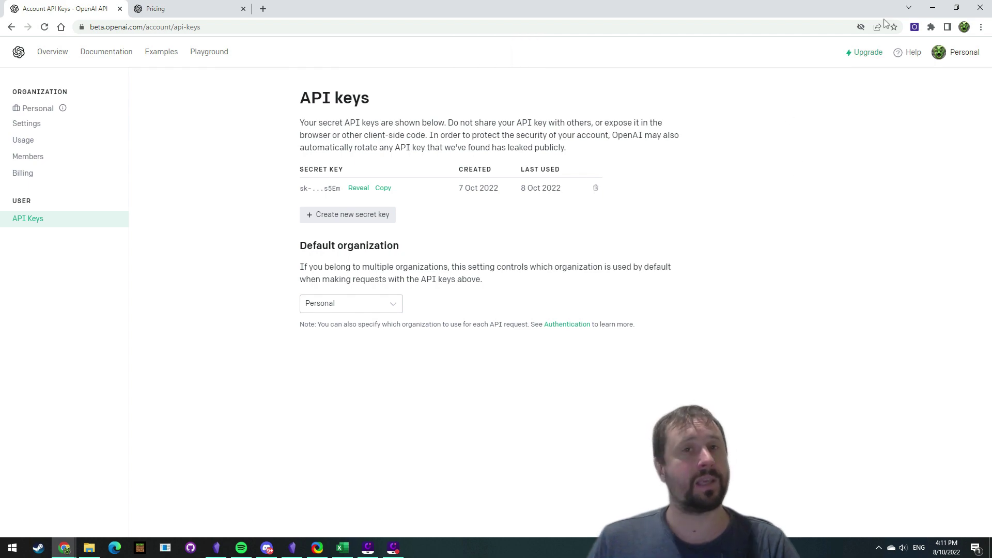
# Step: Switch back to Obsidian, open the Text Generator plugin's options, and replace the api_key value with the copied API key
pyautogui.click(933, 10)
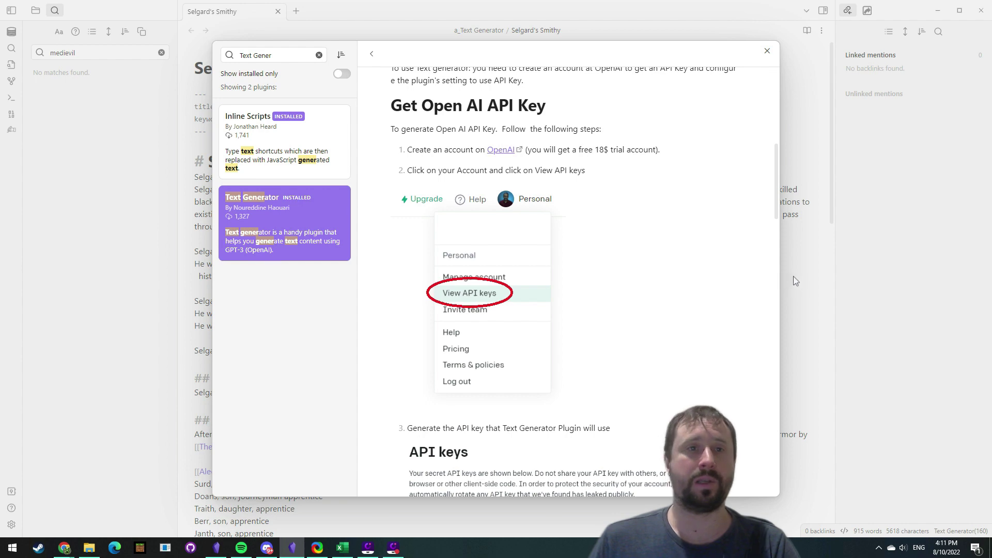
pyautogui.press('Escape')
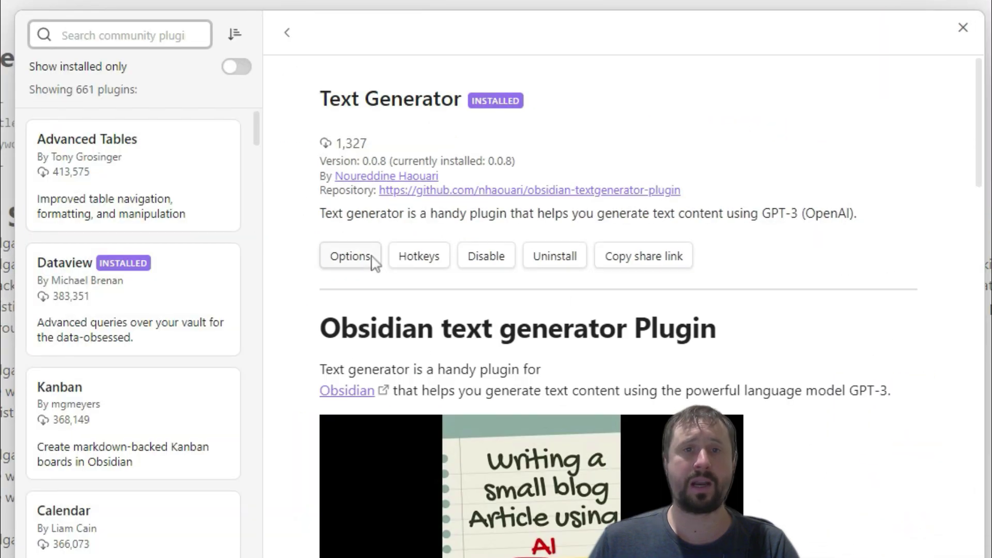
pyautogui.click(351, 258)
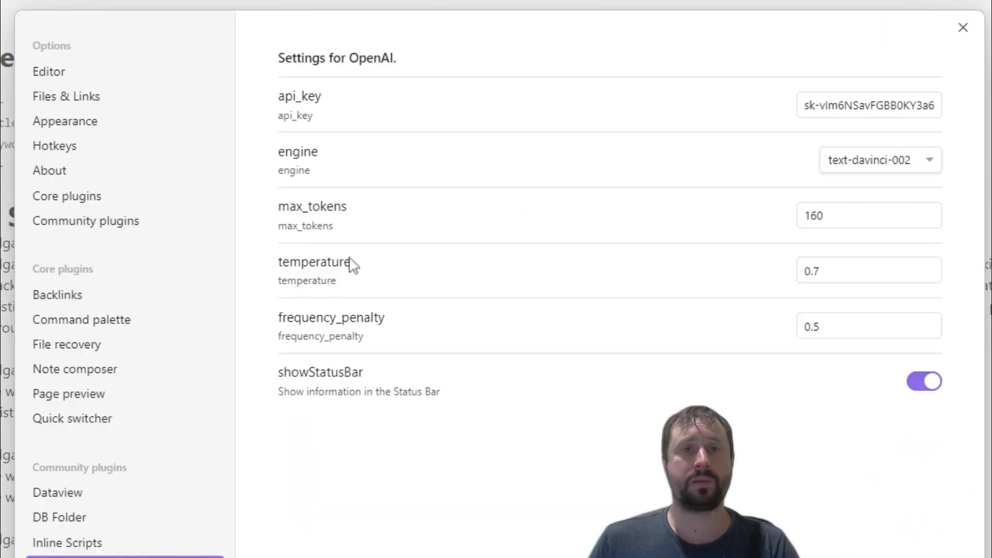
pyautogui.click(851, 106)
pyautogui.hotkey('ctrl', 'a')
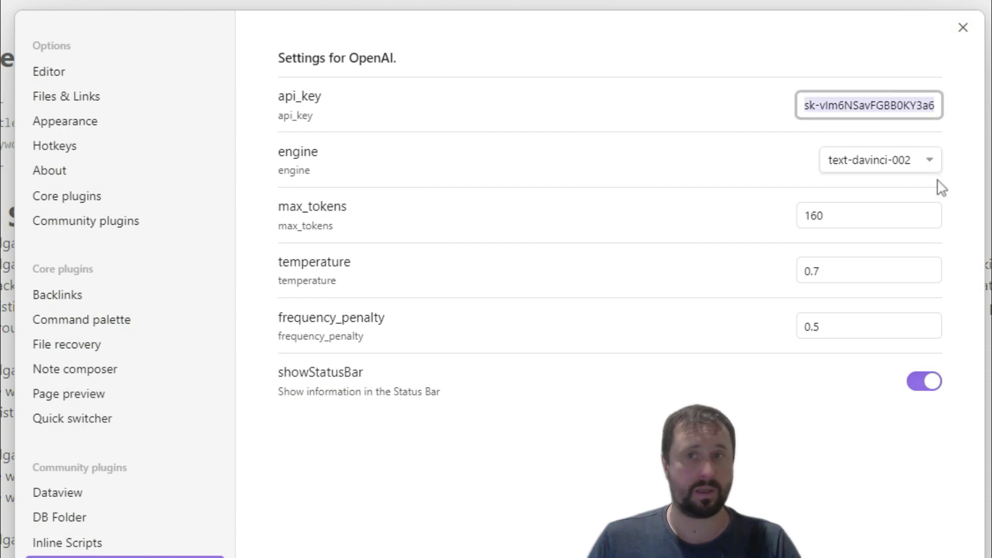
pyautogui.press('BackSpace')
pyautogui.hotkey('ctrl', 'v')
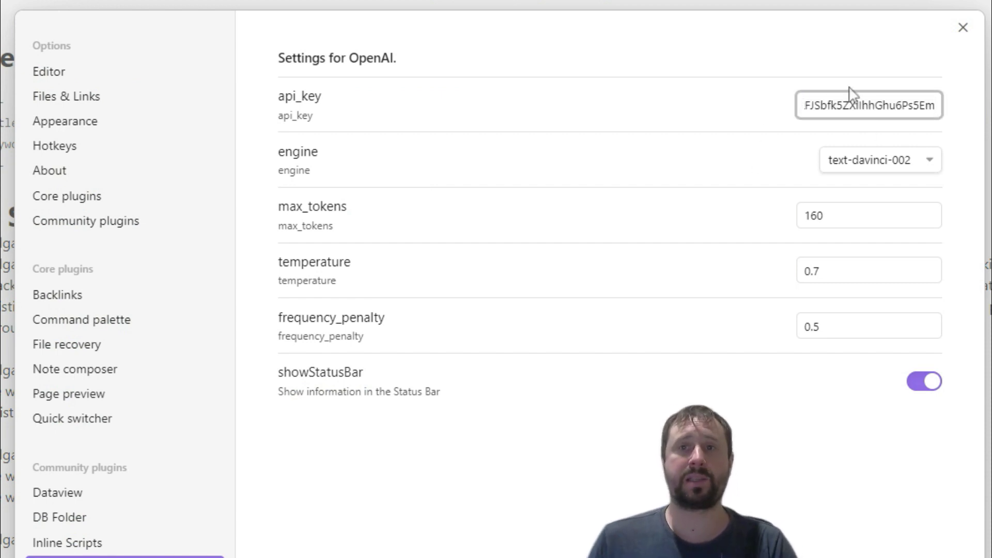
pyautogui.press('Home')
pyautogui.press('End')
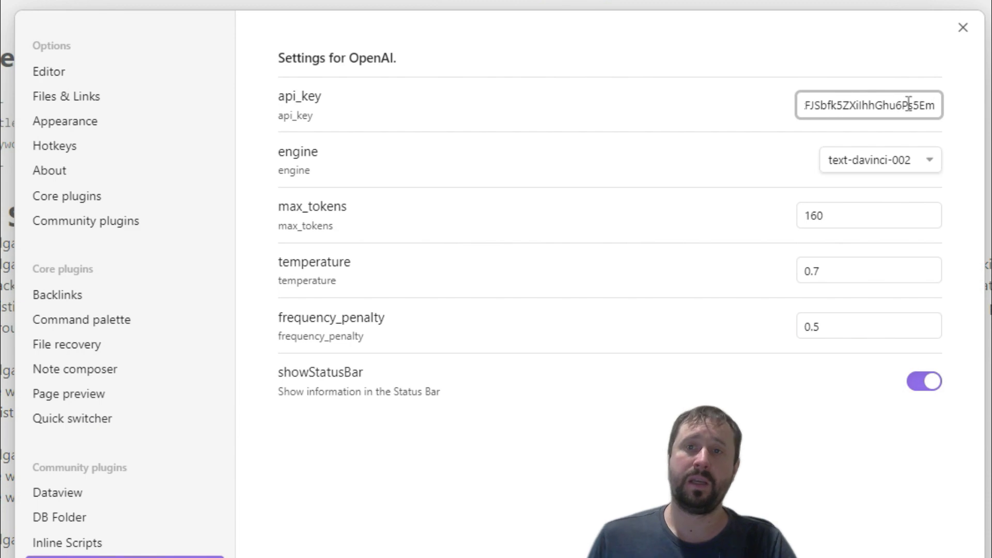
pyautogui.click(964, 27)
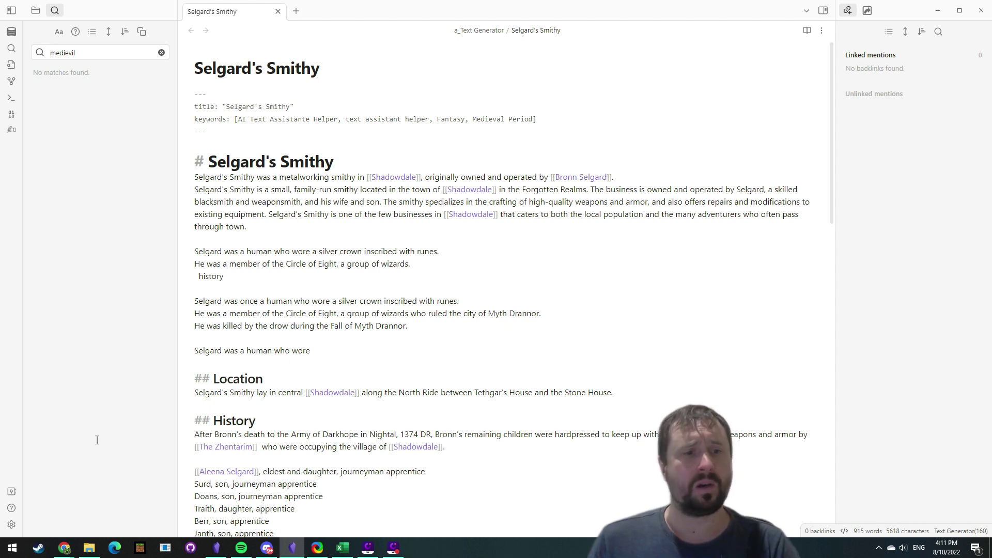
# Step: Open Obsidian's hotkey settings, filter them by "Text Gen", and review the Text Generator shortcuts
pyautogui.click(11, 525)
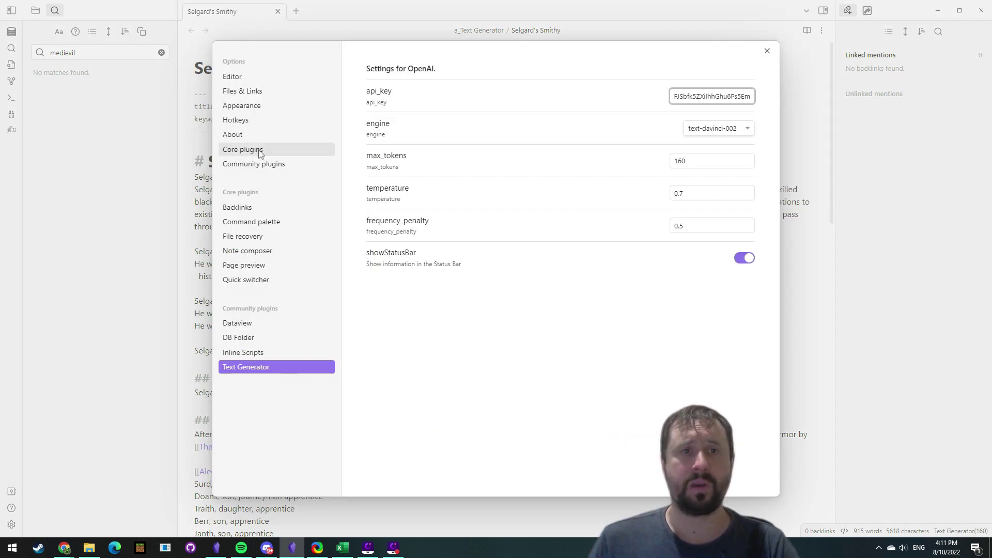
pyautogui.click(235, 120)
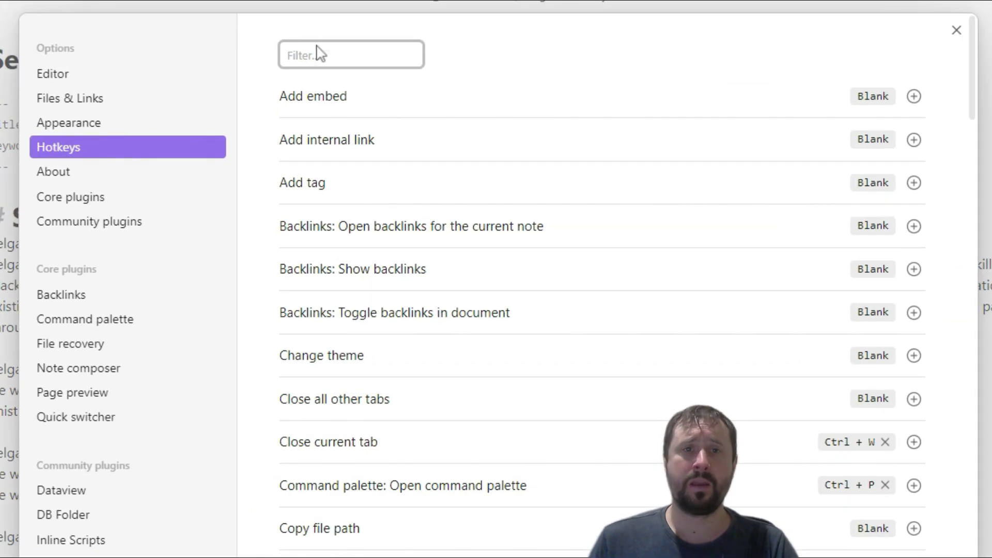
pyautogui.write('Text Gen')
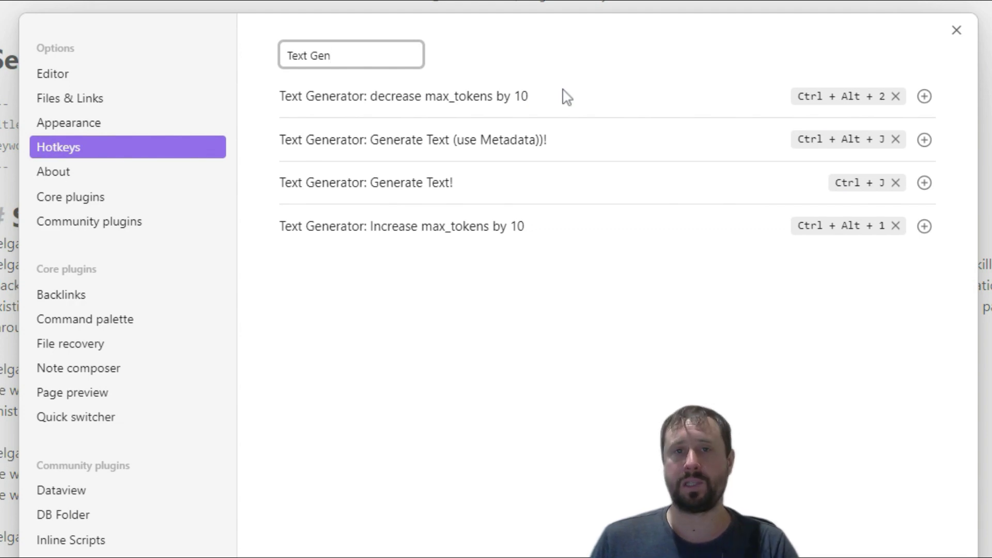
pyautogui.press('Escape')
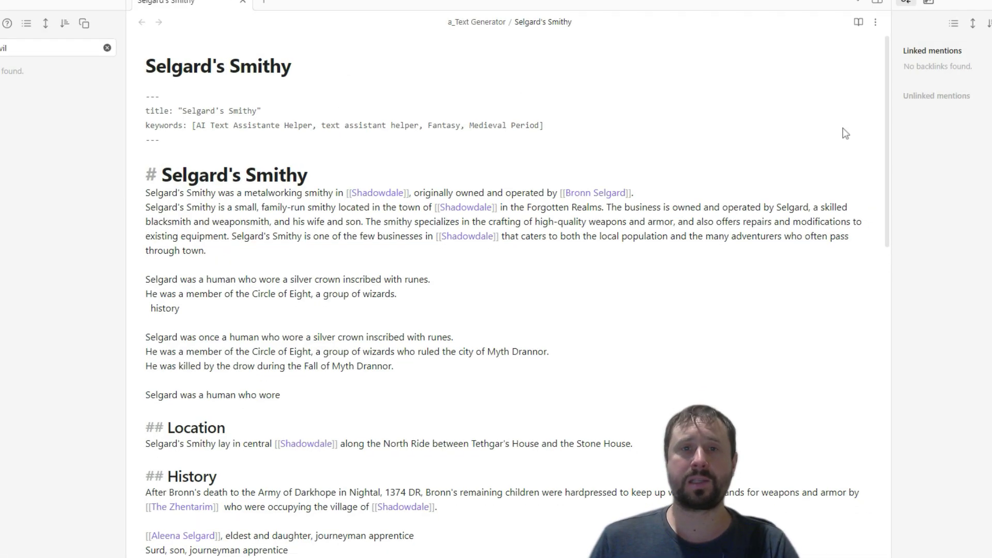
# Step: Look through the Selgard's Smithy note, from the introductory paragraphs to the list of children under History
pyautogui.scroll(-1, 504, 160)
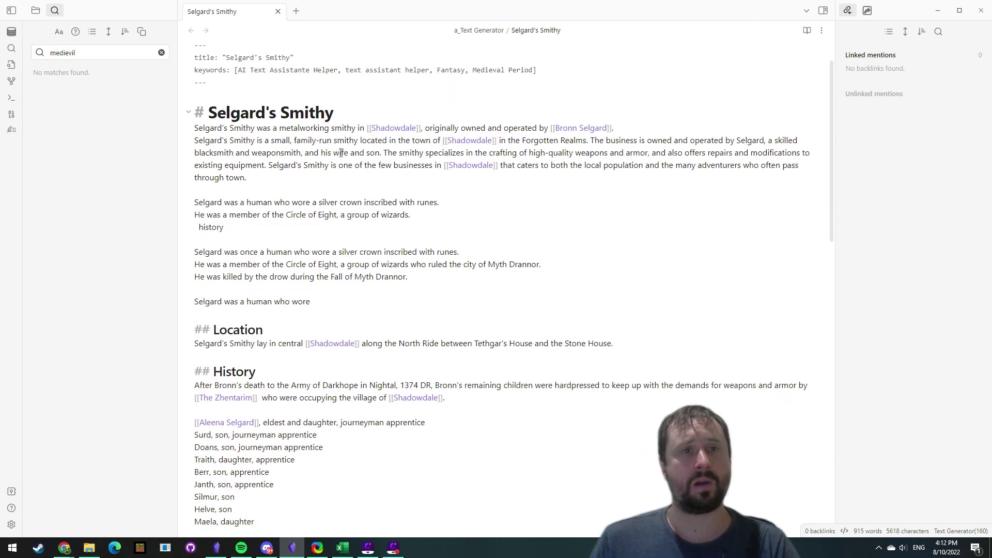
pyautogui.scroll(1, 361, 145)
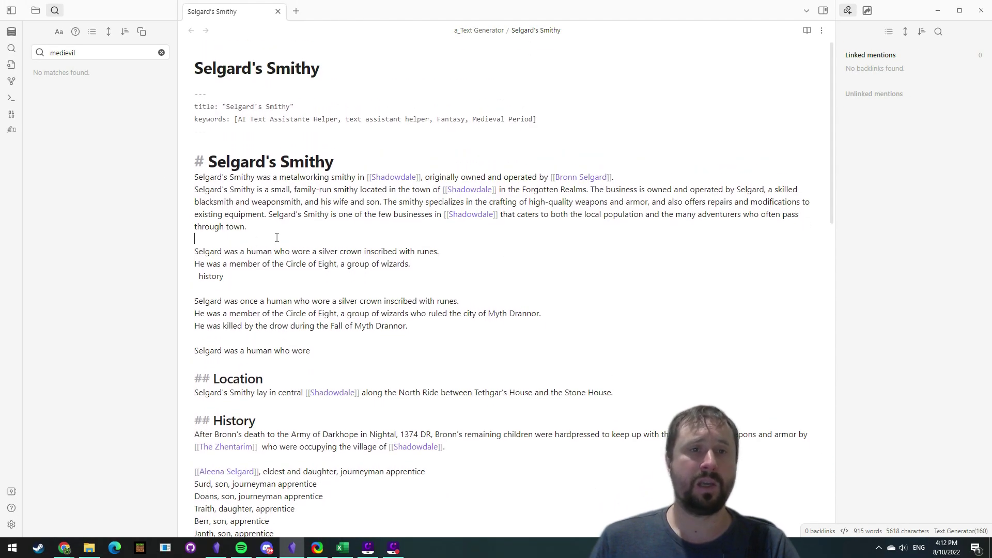
pyautogui.moveTo(273, 235); pyautogui.dragTo(189, 178)
pyautogui.scroll(-5, 515, 269)
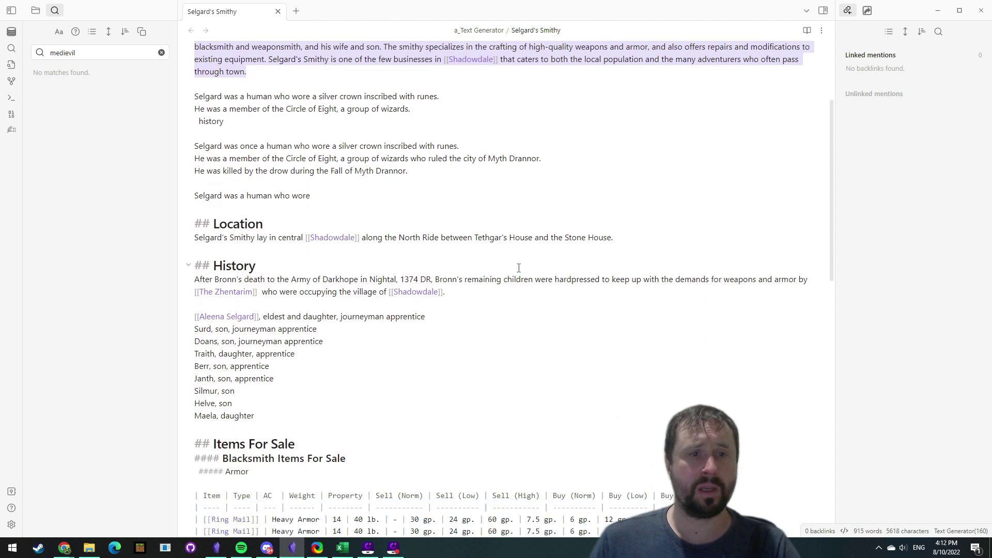
pyautogui.moveTo(319, 252); pyautogui.dragTo(193, 252)
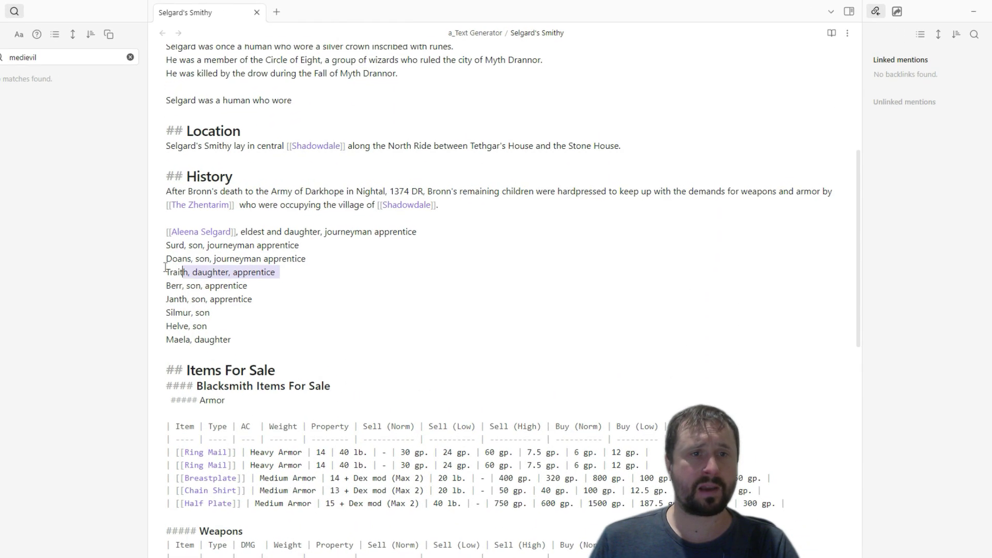
pyautogui.click(329, 260)
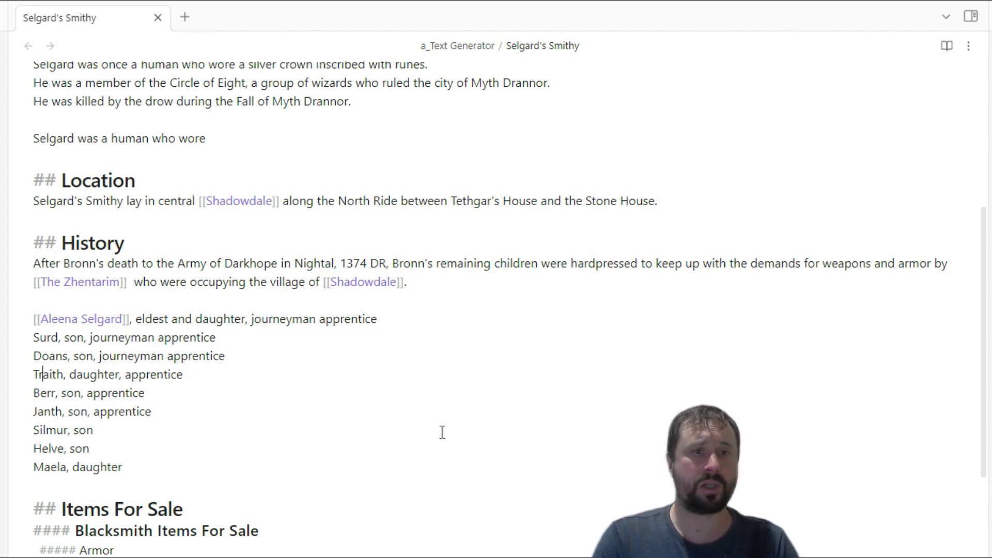
# Step: Insert four blank lines after the Surd entry in the History list and return the cursor to the start of that entry
pyautogui.press('Up')
pyautogui.press('Up')
pyautogui.press('Right')
pyautogui.press('Right')
pyautogui.press('Right')
pyautogui.press('Right')
pyautogui.press('Right')
pyautogui.press('Right')
pyautogui.press('Right')
pyautogui.press('Right')
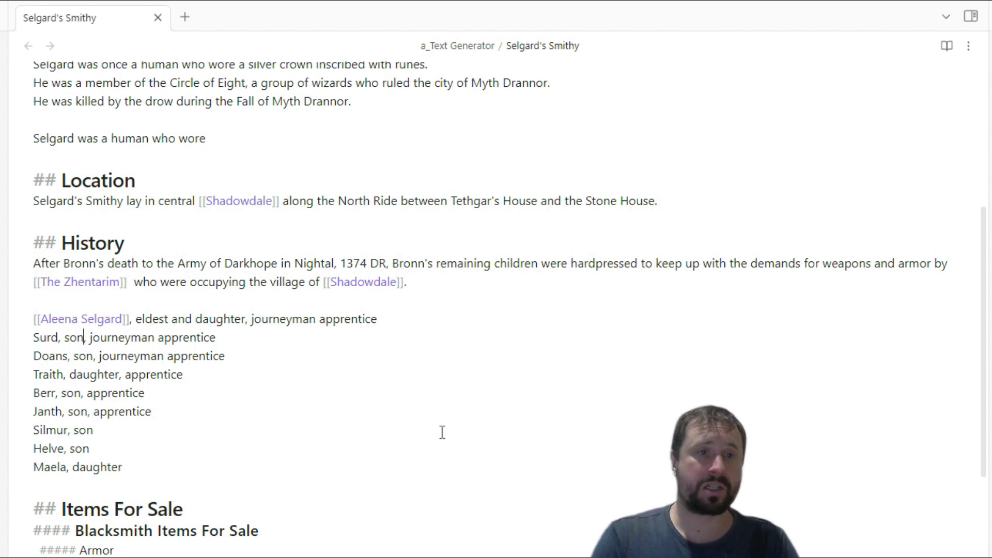
pyautogui.press('Left')
pyautogui.press('Left')
pyautogui.press('Left')
pyautogui.press('Left')
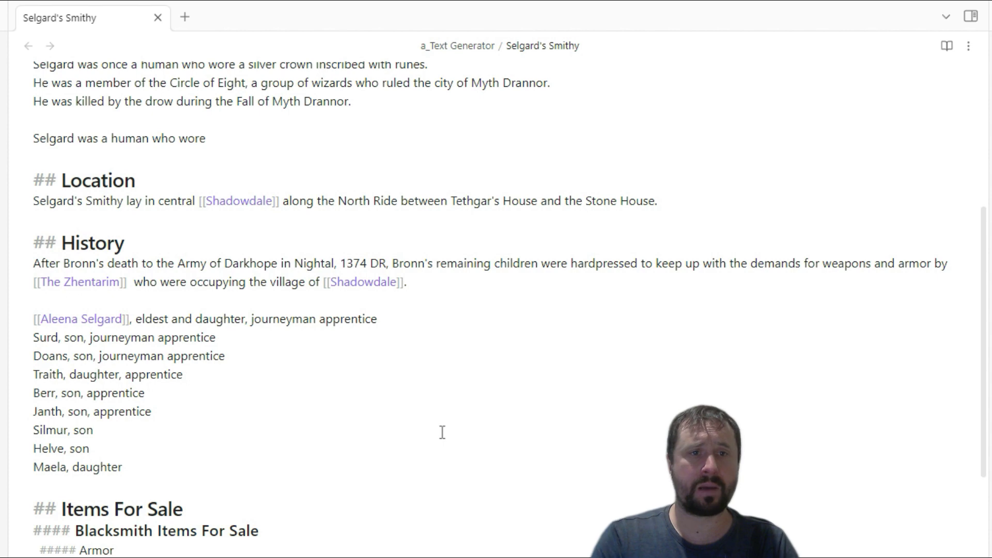
pyautogui.hotkey('shift', 'Home')
pyautogui.press('End')
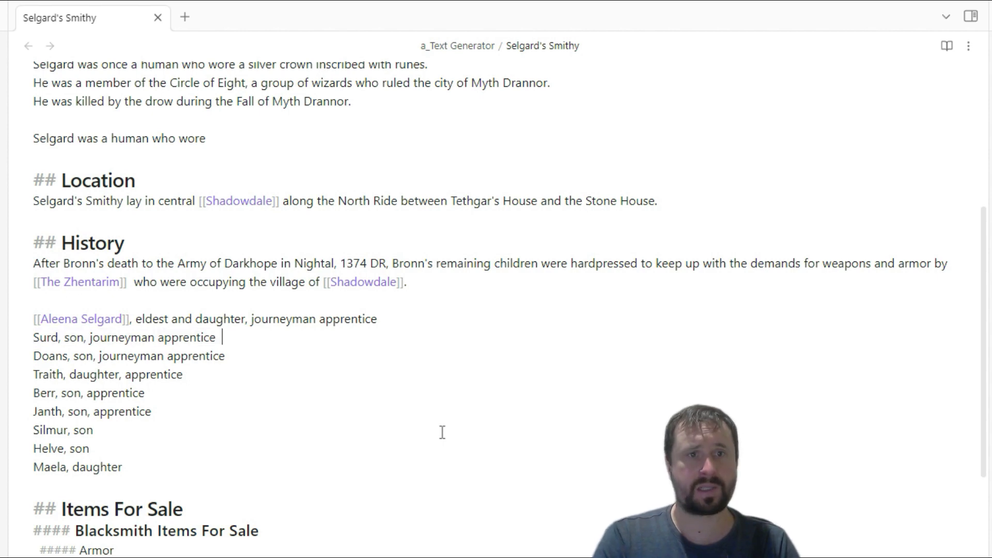
pyautogui.press('Return')
pyautogui.press('Return')
pyautogui.press('Return')
pyautogui.press('Return')
pyautogui.press('Up')
pyautogui.press('Up')
pyautogui.press('Up')
pyautogui.press('Up')
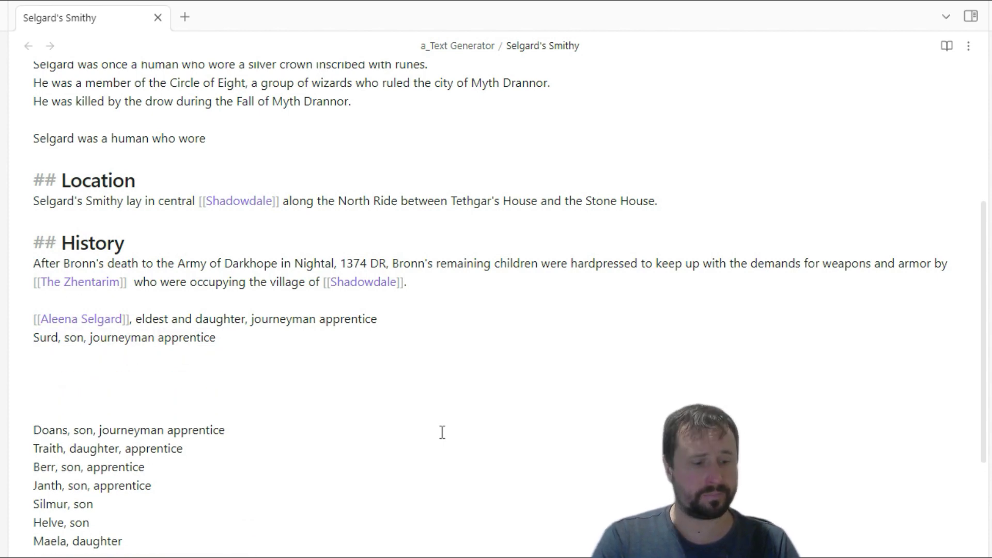
# Step: Prefix the Surd entry with "Descripbe" and generate text from the whole line using Text Generator
pyautogui.write('Des')
pyautogui.press('BackSpace')
pyautogui.press('BackSpace')
pyautogui.press('BackSpace')
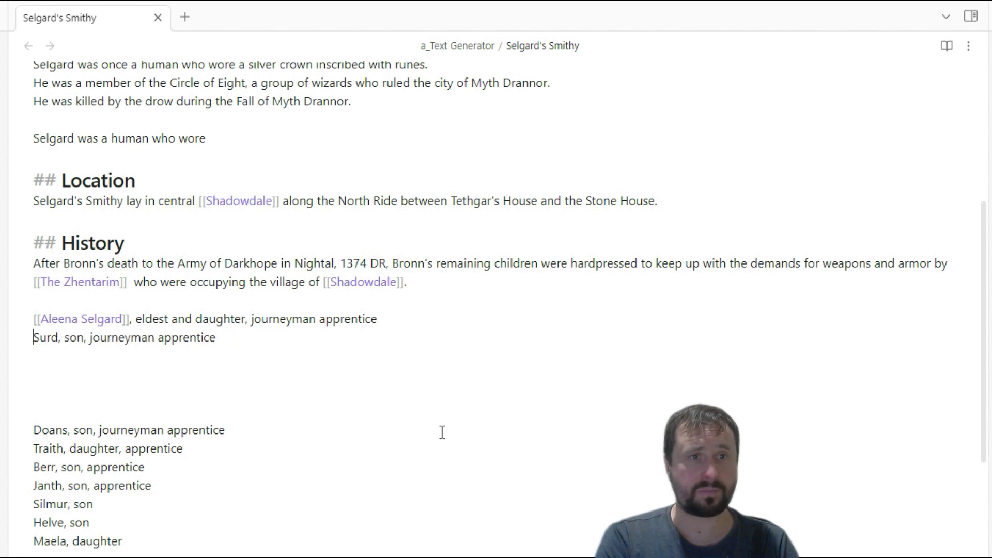
pyautogui.write('Des')
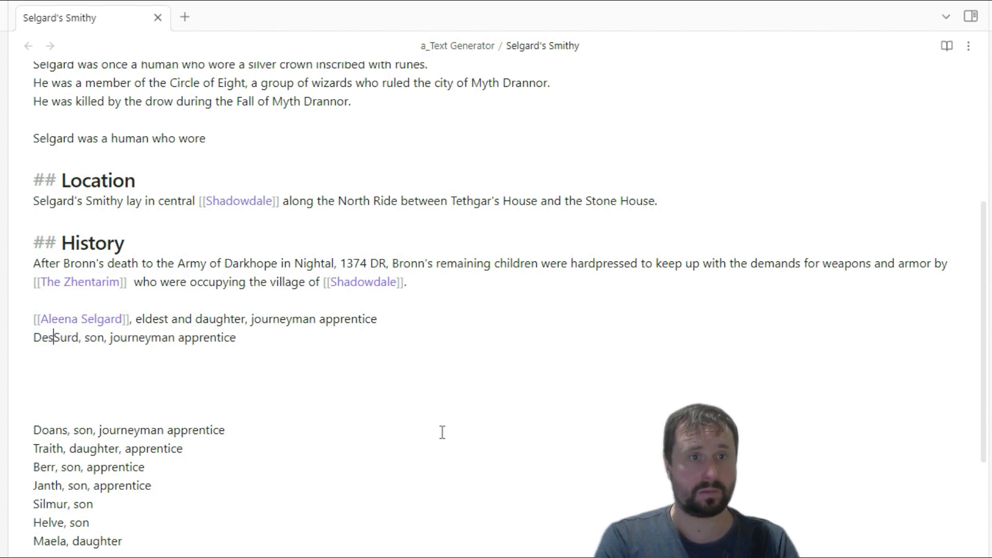
pyautogui.write('cripbe')
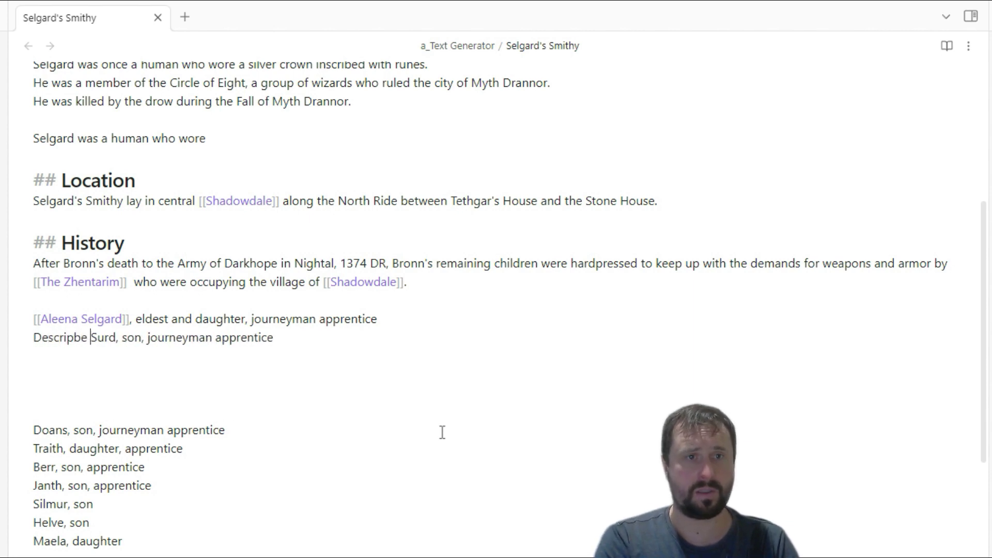
pyautogui.hotkey('shift', 'Home')
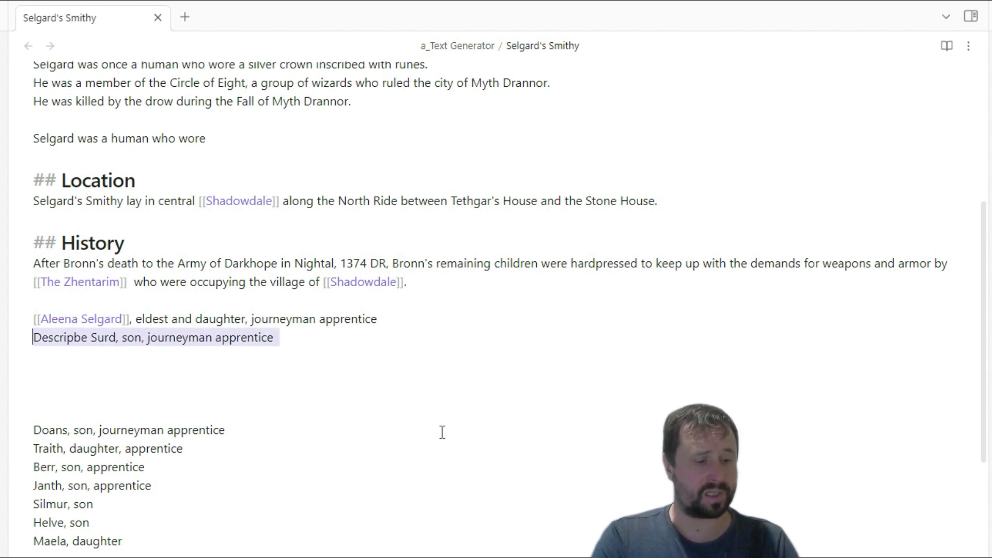
pyautogui.hotkey('ctrl', 'j')
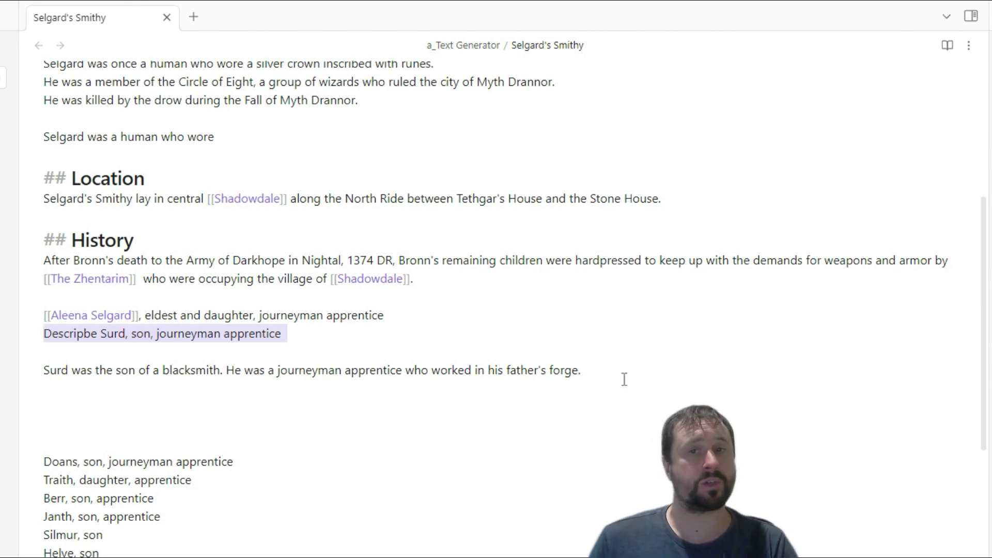
# Step: Highlight the Surd prompt line, the metadata block at the start of the note, and its title entry to compare the generation sources
pyautogui.click(248, 352)
pyautogui.scroll(3, 440, 347)
pyautogui.moveTo(287, 485); pyautogui.dragTo(44, 486)
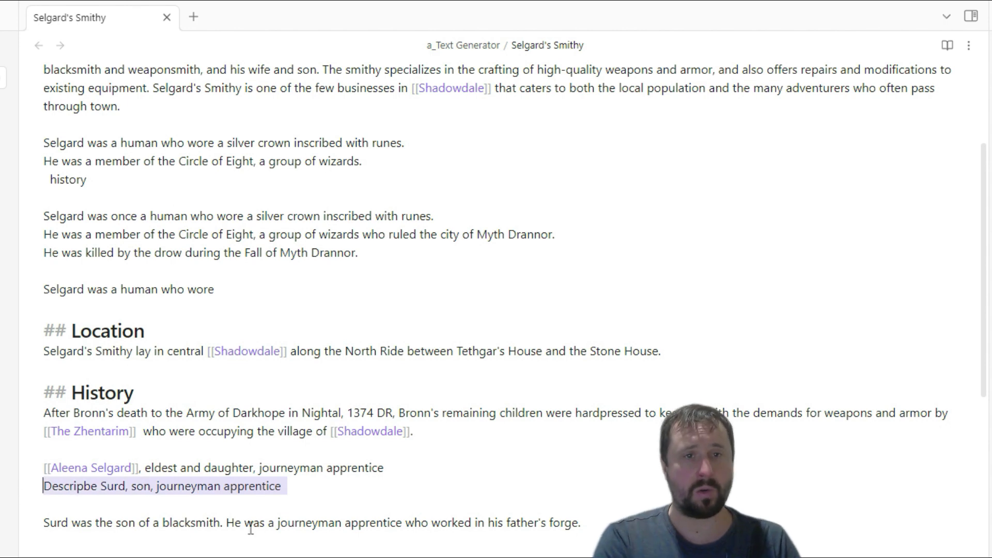
pyautogui.scroll(5, 251, 528)
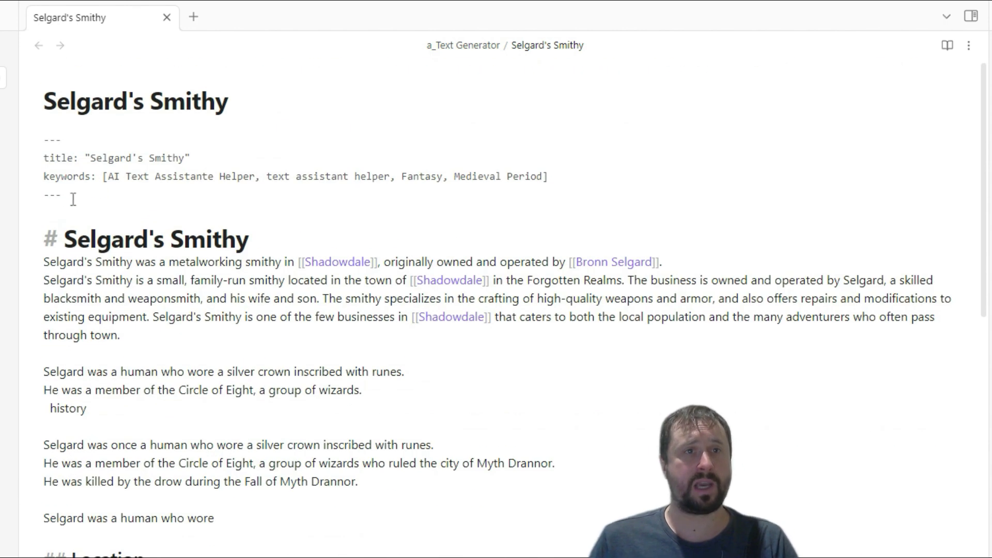
pyautogui.moveTo(72, 199); pyautogui.dragTo(27, 137)
pyautogui.click(93, 194)
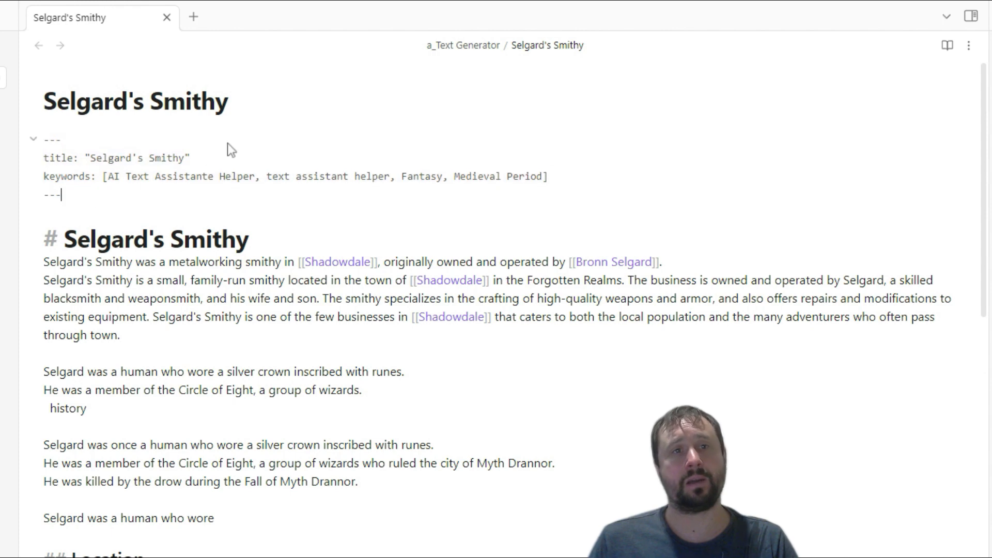
pyautogui.moveTo(204, 154); pyautogui.dragTo(42, 158)
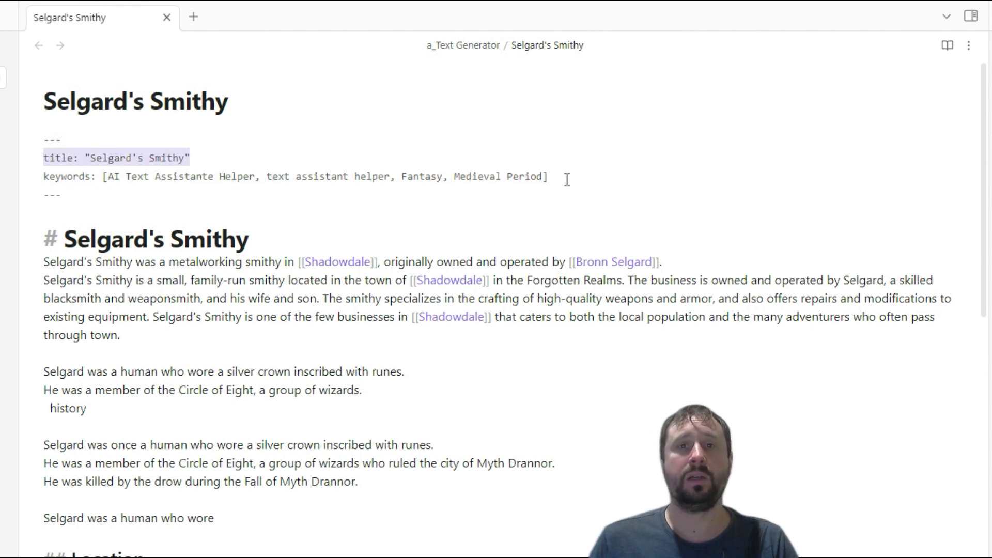
# Step: Highlight the keywords entry, its individual terms, and the title and keywords lines to examine the note's metadata
pyautogui.moveTo(567, 177); pyautogui.dragTo(25, 181)
pyautogui.click(320, 197)
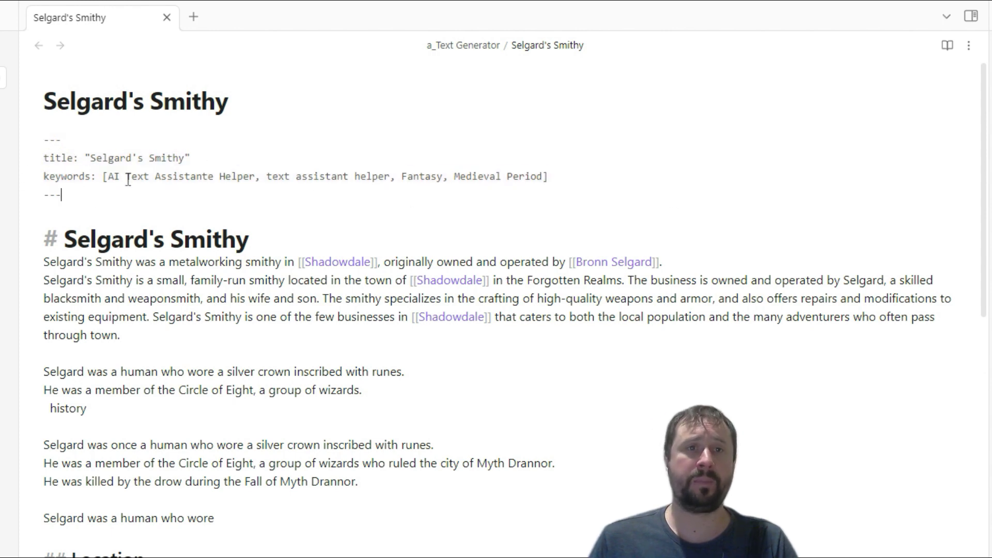
pyautogui.moveTo(108, 176); pyautogui.dragTo(391, 176)
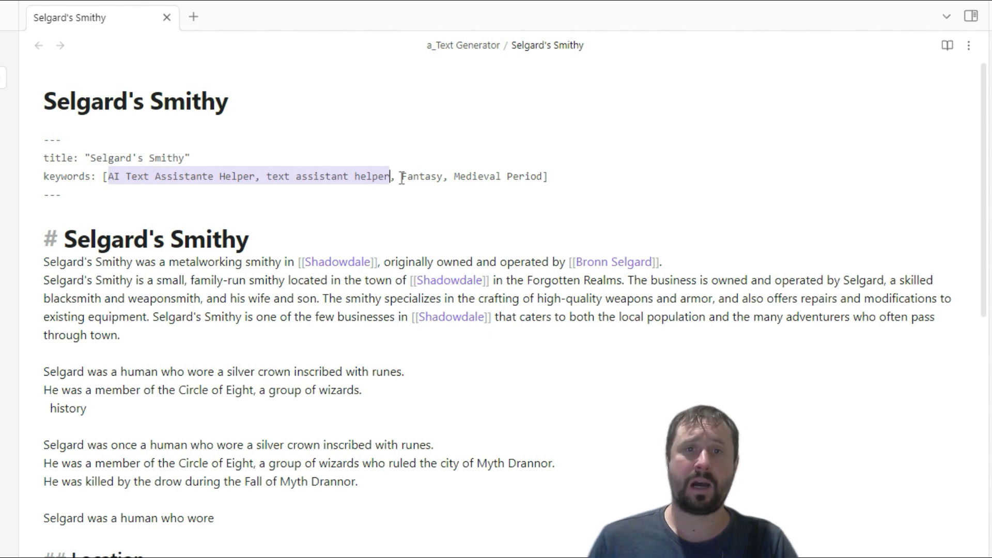
pyautogui.moveTo(402, 176); pyautogui.dragTo(448, 176)
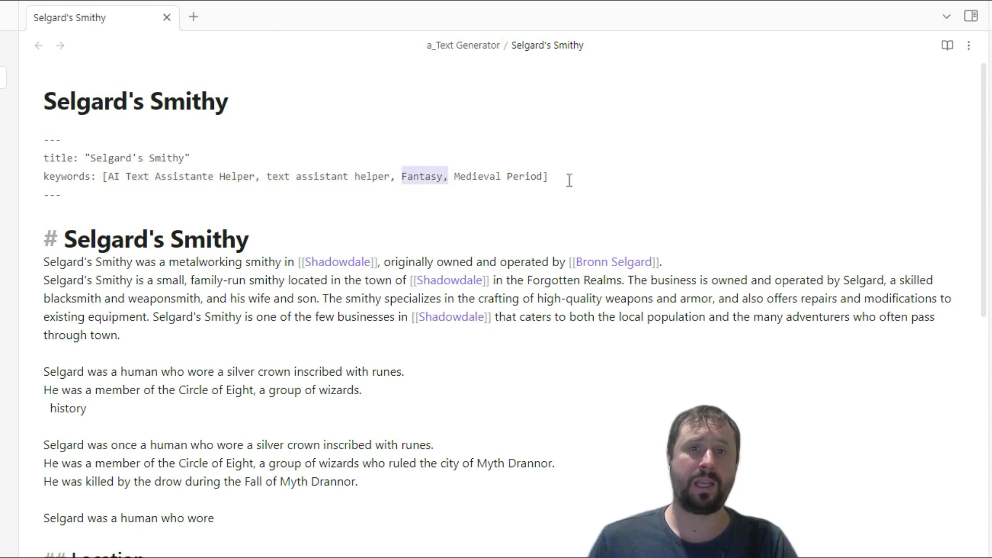
pyautogui.moveTo(572, 179); pyautogui.dragTo(16, 155)
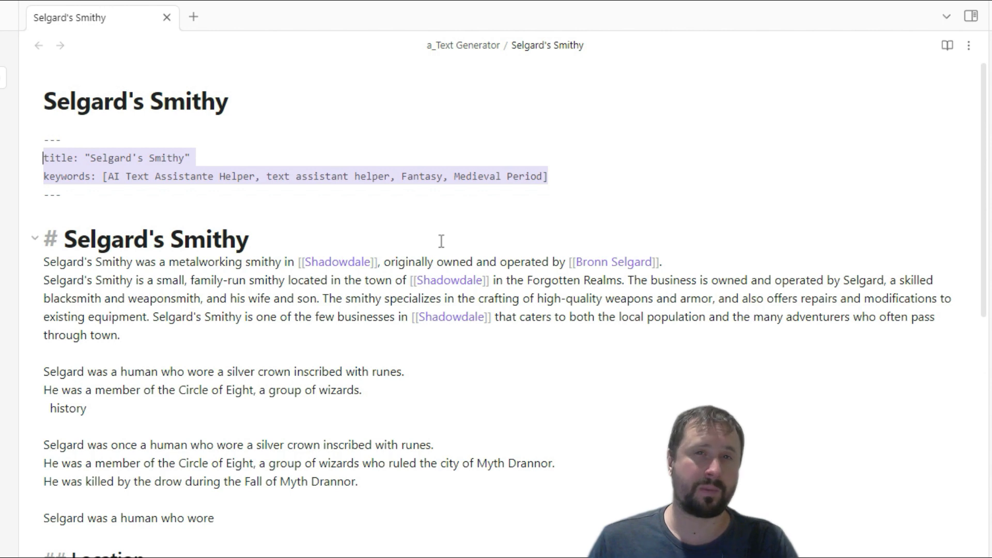
pyautogui.click(499, 214)
# Step: Select the line "Descripbe Surd, son, journeyman apprentice" under History and generate text from it using the note's metadata
pyautogui.scroll(-1, 503, 201)
pyautogui.scroll(-2, 423, 410)
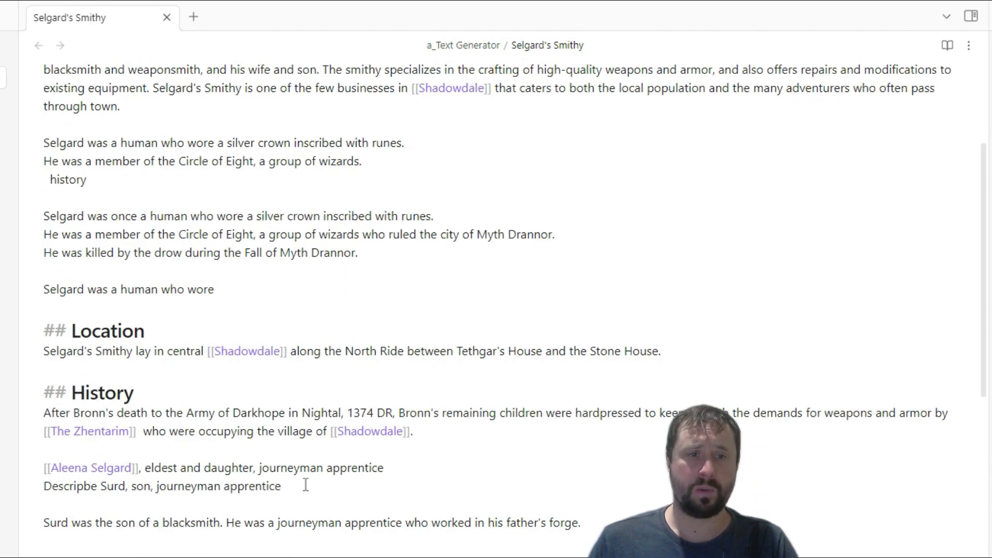
pyautogui.moveTo(305, 484); pyautogui.dragTo(8, 490)
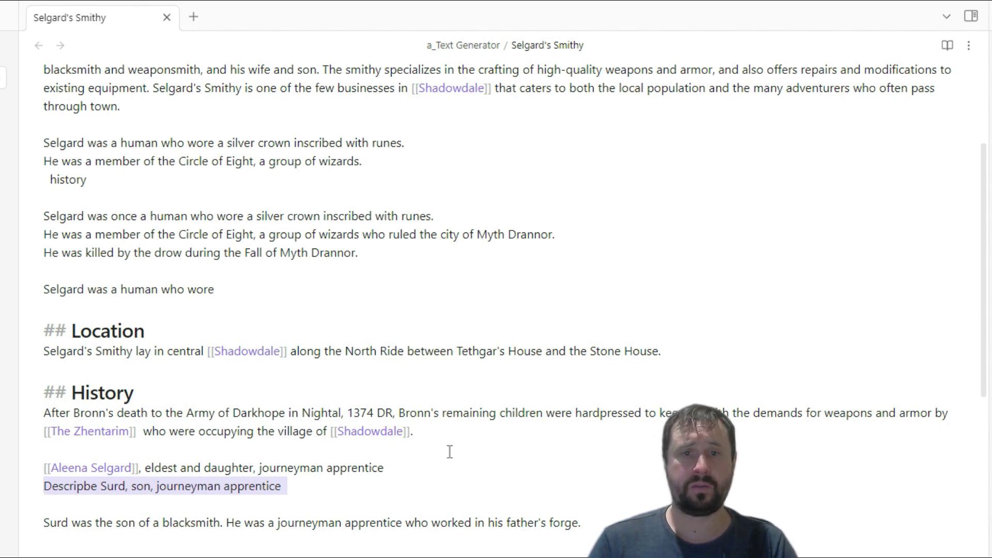
pyautogui.scroll(-4, 450, 453)
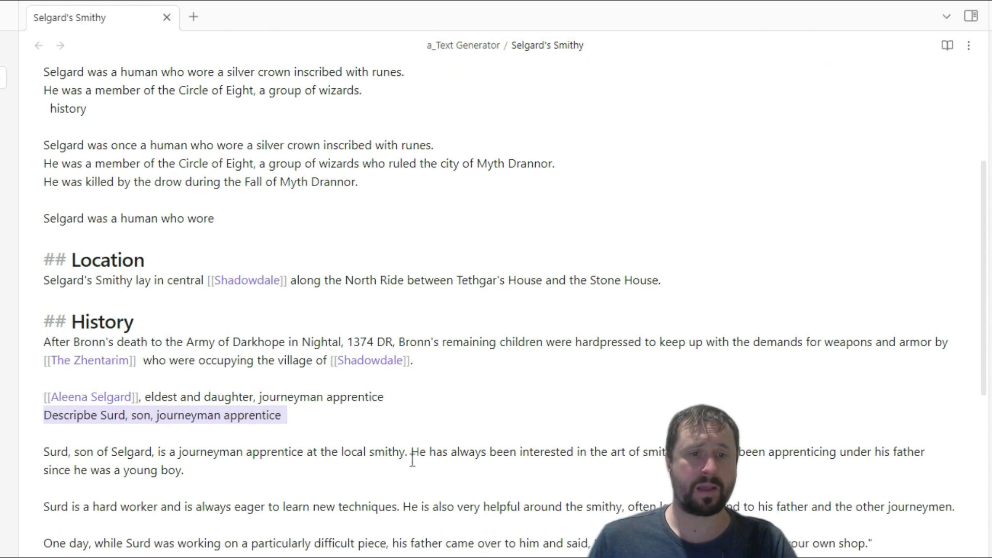
# Step: Highlight the earlier generated Surd sentence and the new metadata-based paragraphs to compare the two results
pyautogui.click(271, 432)
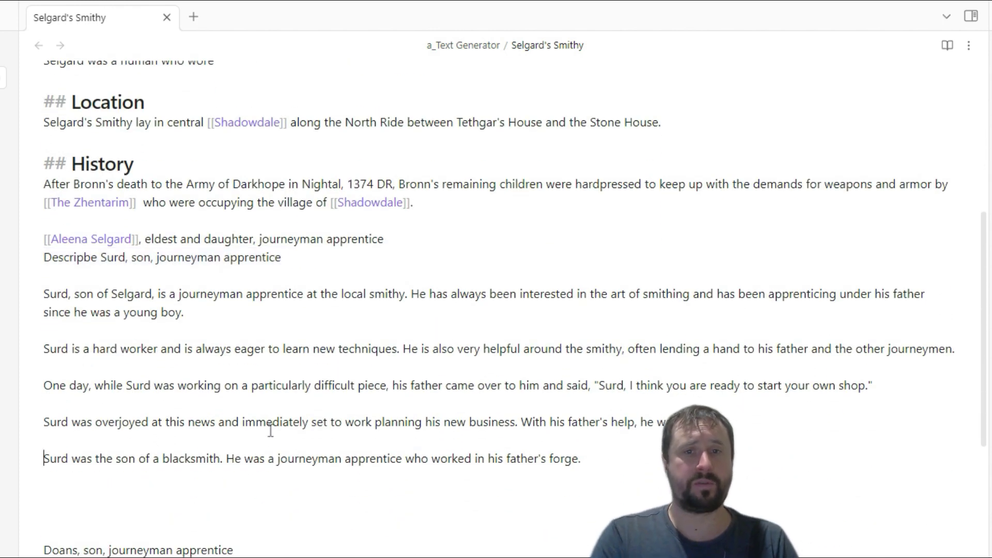
pyautogui.hotkey('shift', 'End')
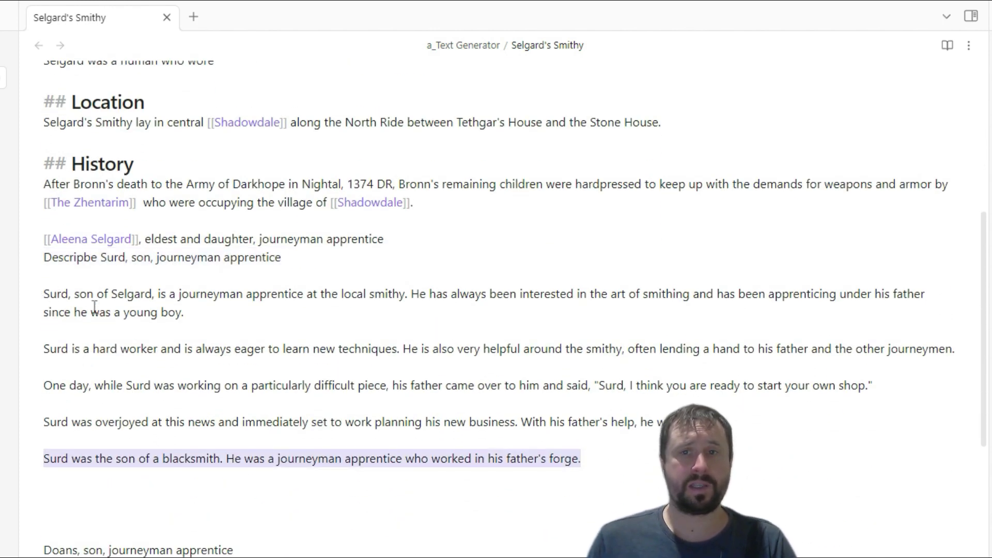
pyautogui.moveTo(750, 422); pyautogui.dragTo(32, 285)
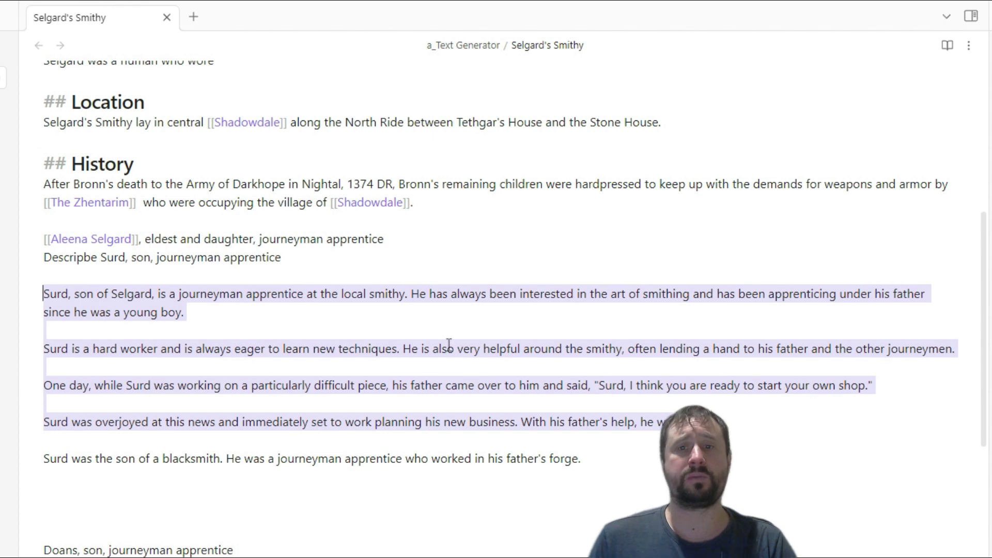
# Step: Select the unfinished Surd passage from its cut-off sentence upward, generate its continuation, and highlight the continued story
pyautogui.click(729, 441)
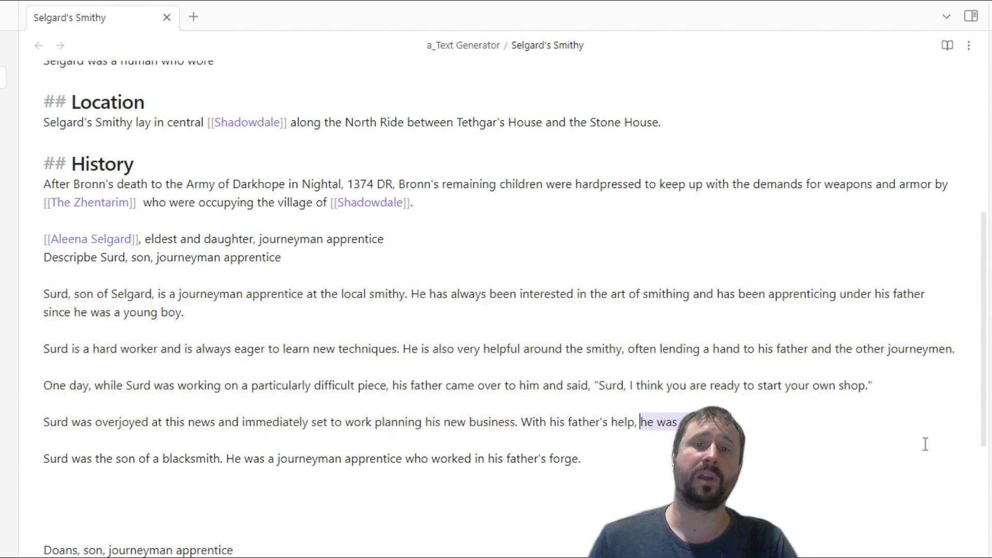
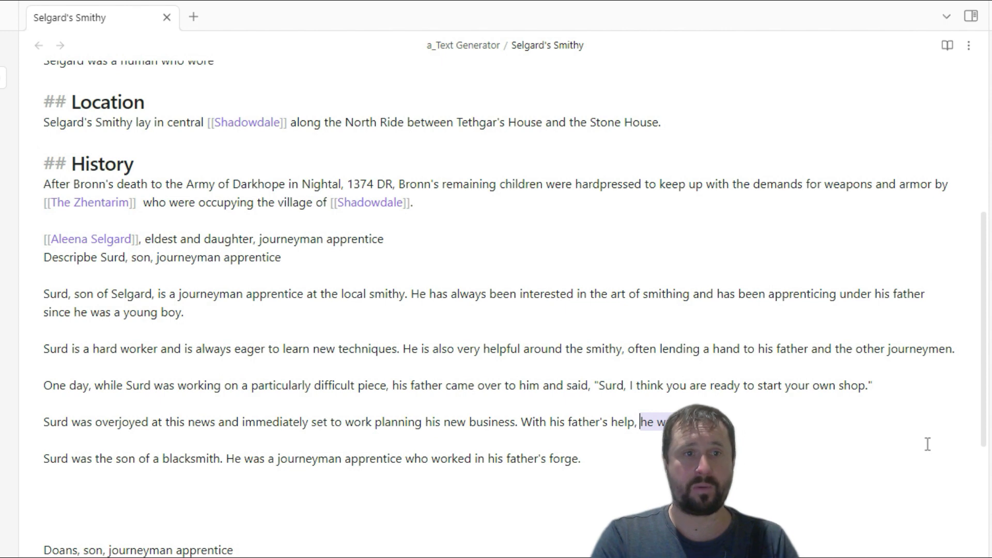
pyautogui.hotkey('shift', 'Up')
pyautogui.hotkey('shift', 'Up')
pyautogui.hotkey('shift', 'Up')
pyautogui.hotkey('shift', 'Up')
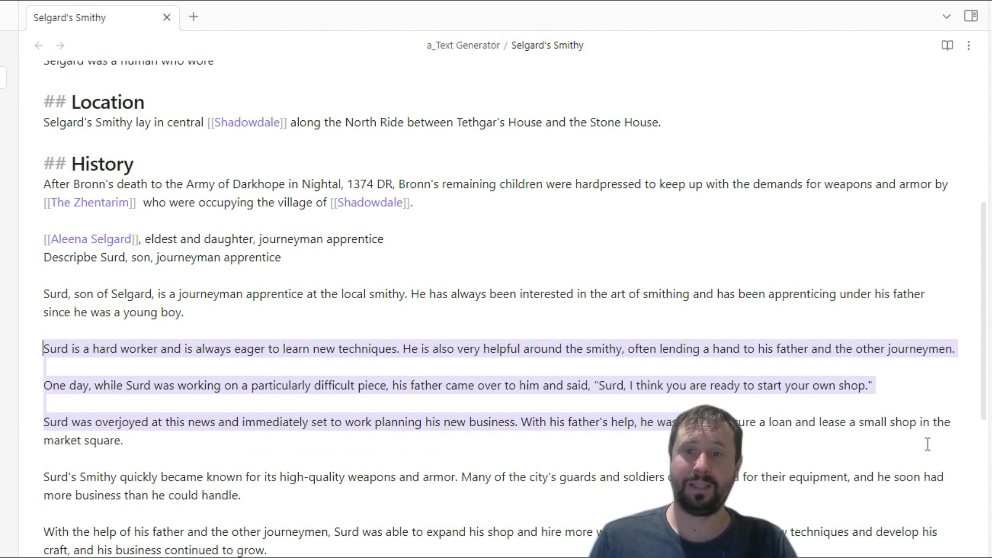
pyautogui.click(756, 441)
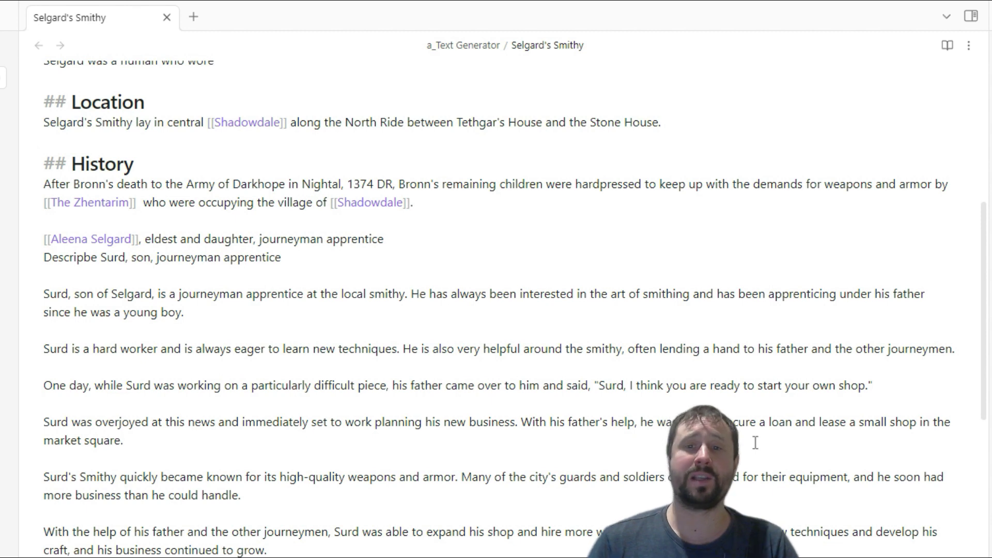
pyautogui.moveTo(419, 547); pyautogui.dragTo(43, 330)
pyautogui.click(333, 405)
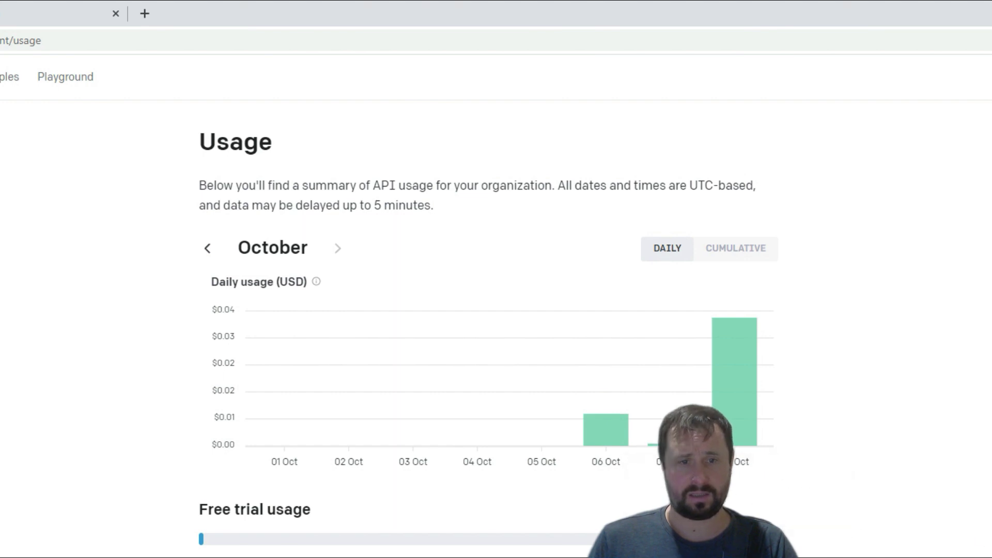
# Step: Switch to the browser and review the October daily usage and free trial usage on the OpenAI Usage page
pyautogui.scroll(-1, 488, 342)
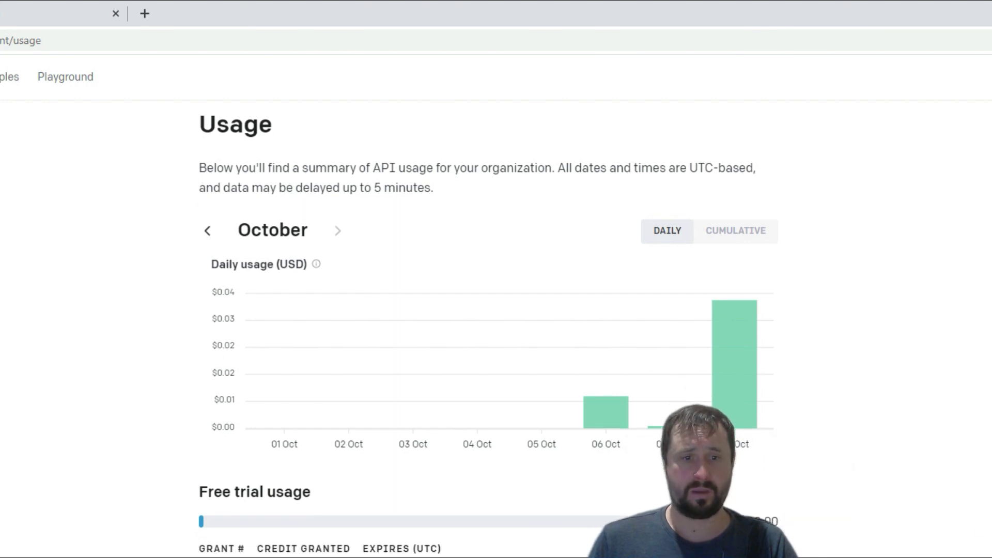
pyautogui.scroll(-1, 962, 526)
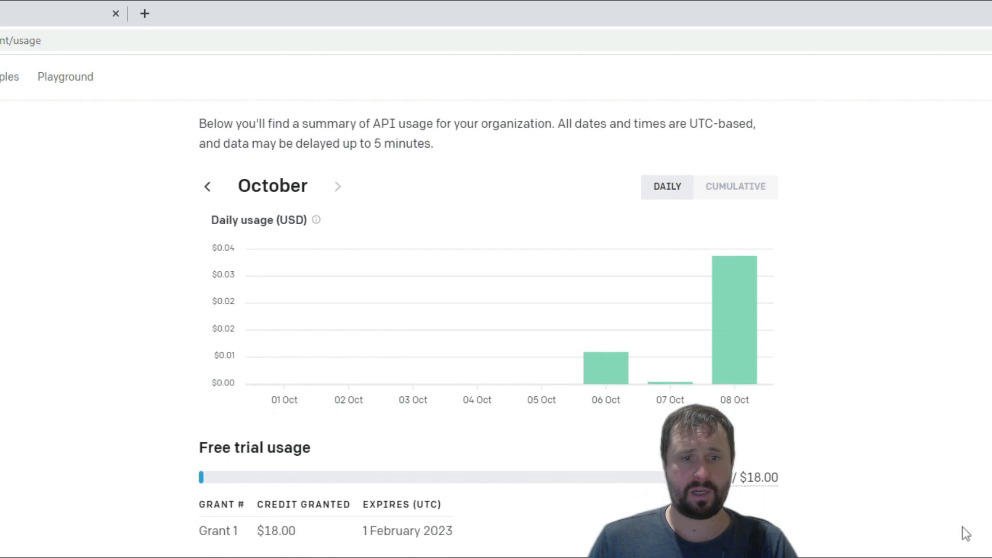
pyautogui.scroll(2, 489, 331)
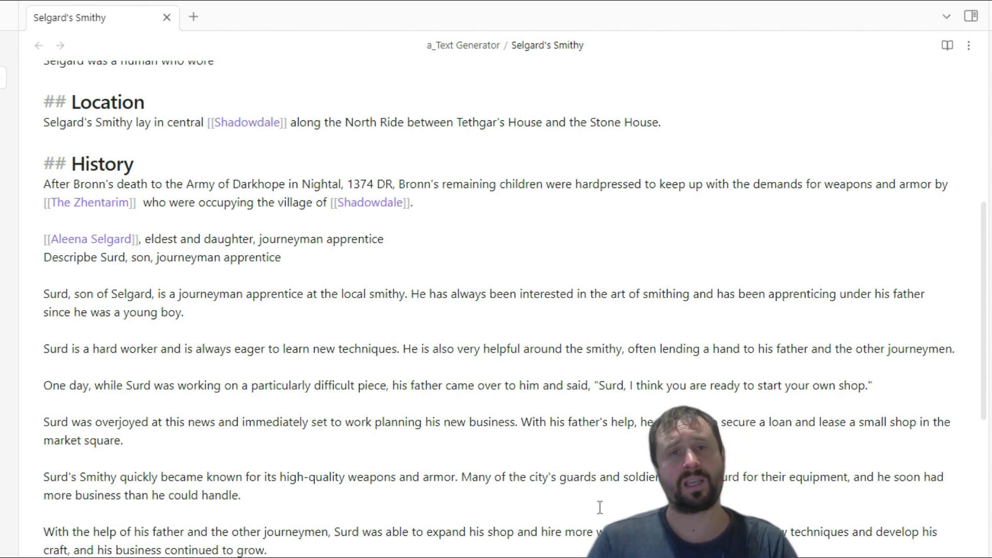
# Step: Return to the Selgard's Smithy note in Obsidian, review its metadata, and highlight the generated passage below the Surd prompt
pyautogui.scroll(9, 491, 351)
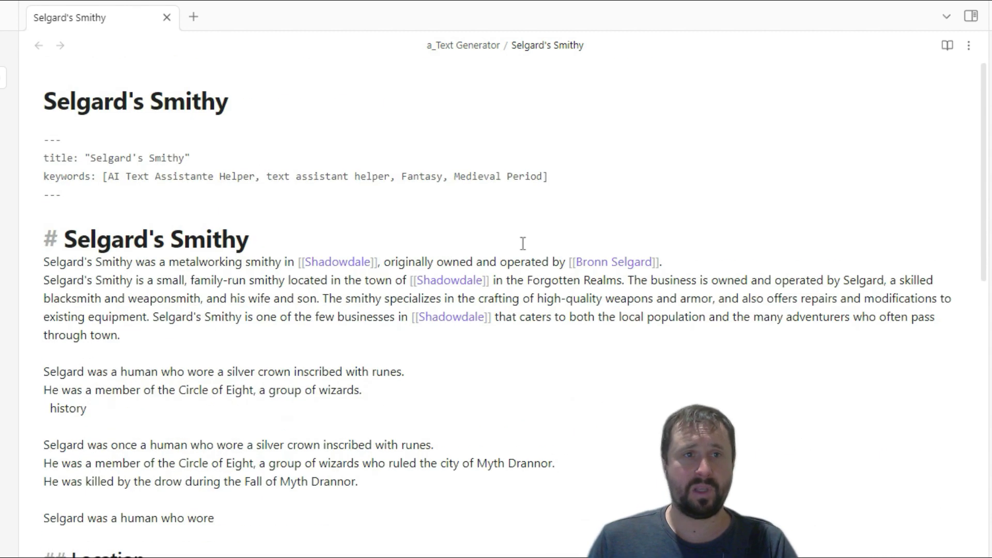
pyautogui.scroll(-9, 406, 323)
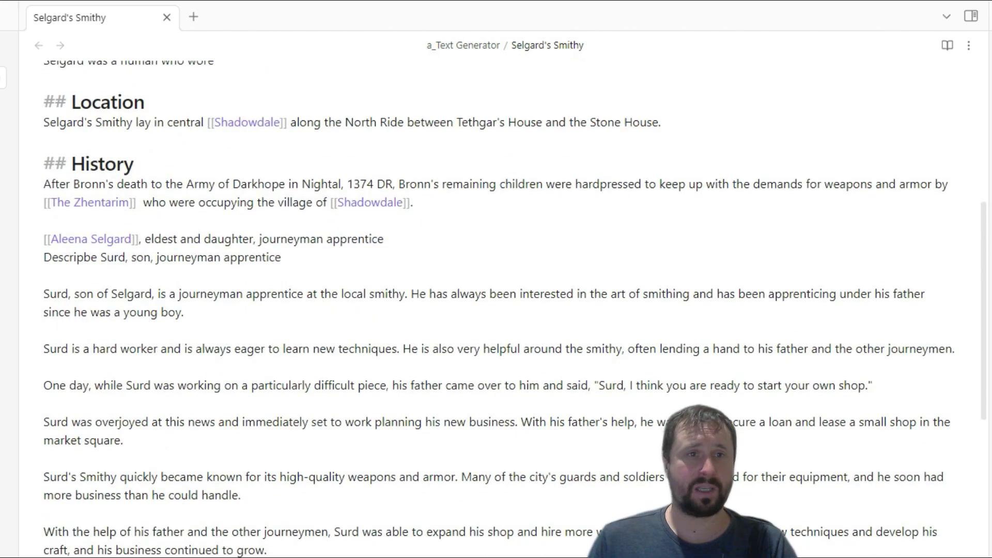
pyautogui.hotkey('ctrl', 'shift', 'End')
pyautogui.hotkey('shift', 'Up')
pyautogui.hotkey('shift', 'Up')
pyautogui.hotkey('shift', 'Up')
pyautogui.hotkey('shift', 'Up')
pyautogui.hotkey('shift', 'Up')
pyautogui.hotkey('shift', 'Up')
pyautogui.hotkey('shift', 'Up')
pyautogui.hotkey('shift', 'Up')
pyautogui.hotkey('shift', 'Up')
pyautogui.hotkey('shift', 'Up')
pyautogui.hotkey('shift', 'Up')
pyautogui.hotkey('shift', 'Up')
pyautogui.hotkey('shift', 'Down')
pyautogui.hotkey('shift', 'Down')
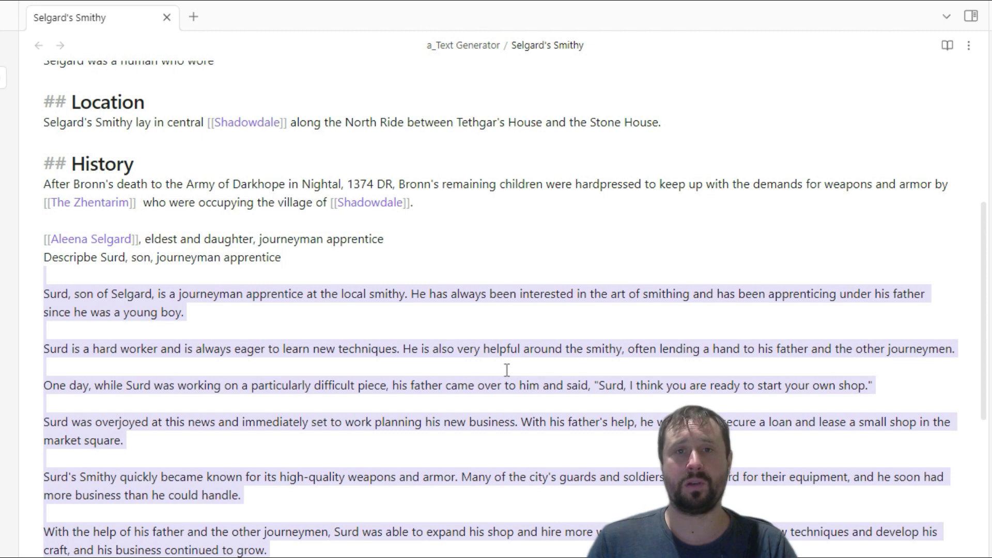
pyautogui.click(389, 328)
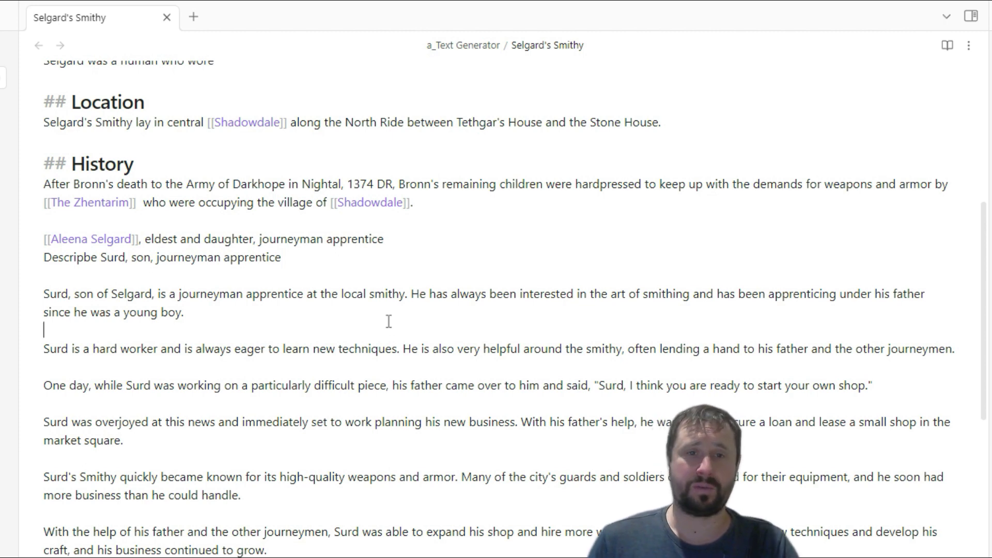
# Step: Highlight the Aleena and Surd entries together with the generated story, and the generated paragraphs alone, to examine them
pyautogui.moveTo(362, 550); pyautogui.dragTo(32, 247)
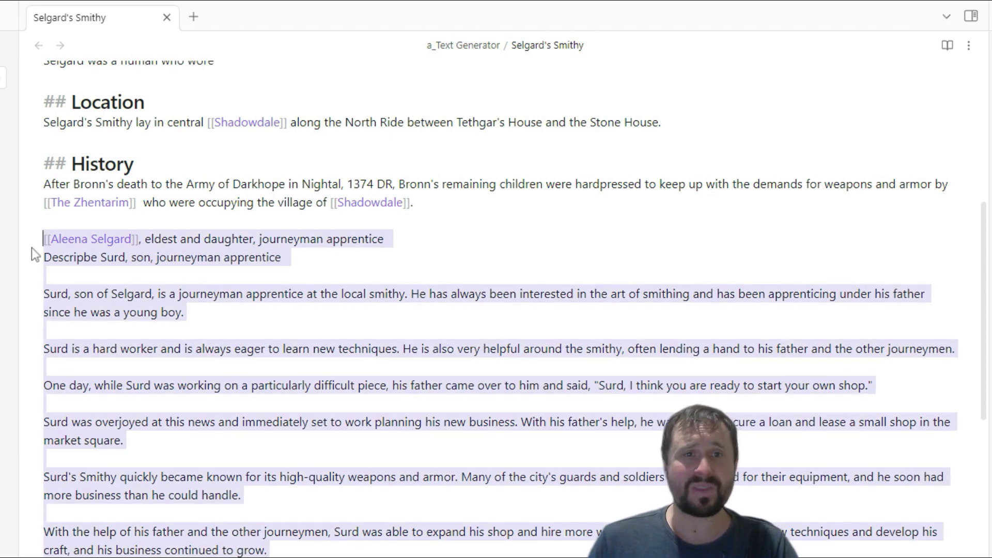
pyautogui.click(488, 252)
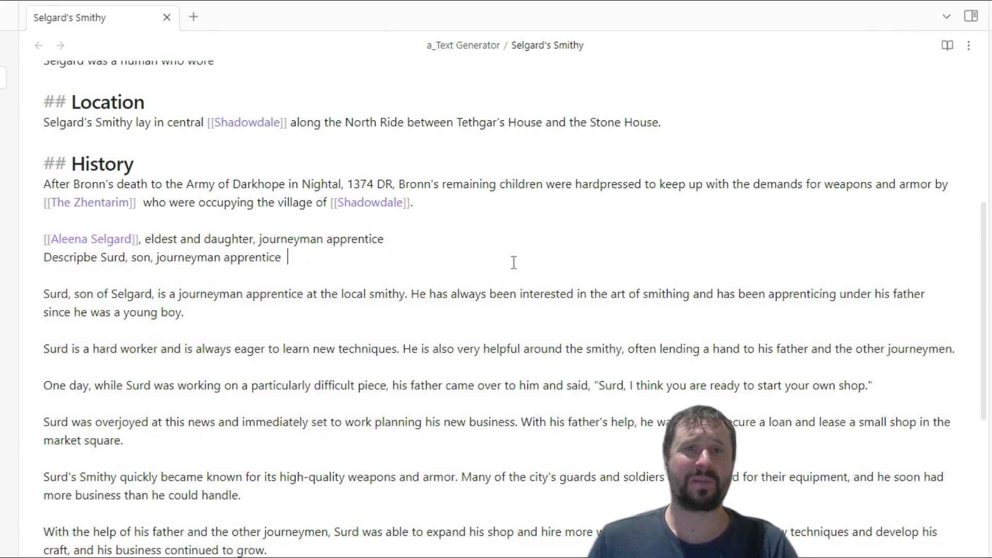
pyautogui.scroll(-2, 512, 269)
pyautogui.scroll(3, 509, 283)
pyautogui.scroll(-2, 413, 413)
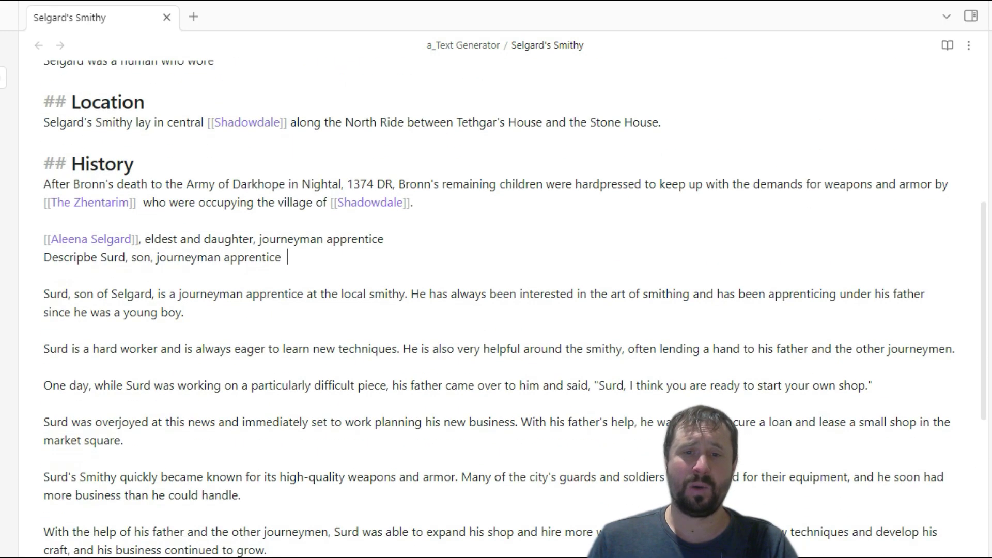
pyautogui.moveTo(347, 553); pyautogui.dragTo(15, 296)
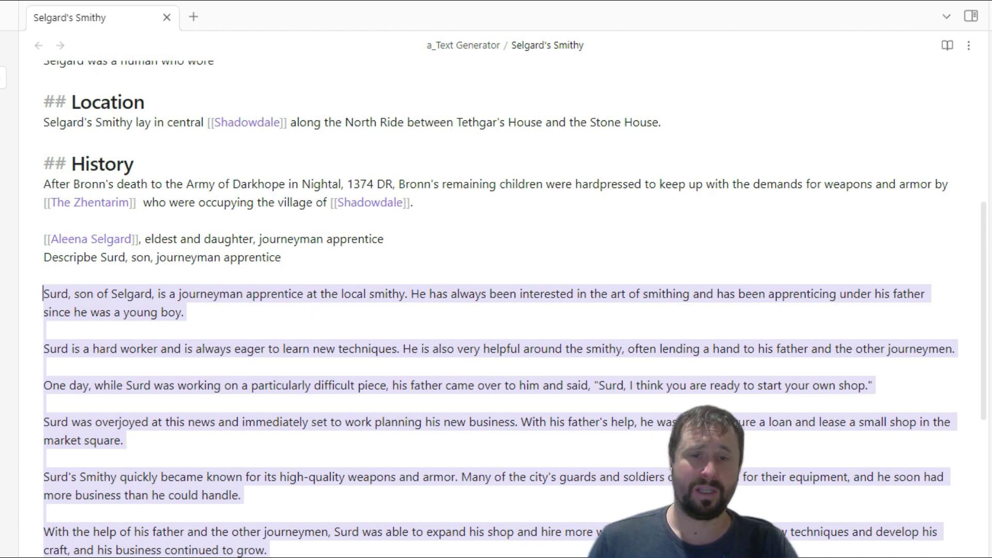
pyautogui.press('Right')
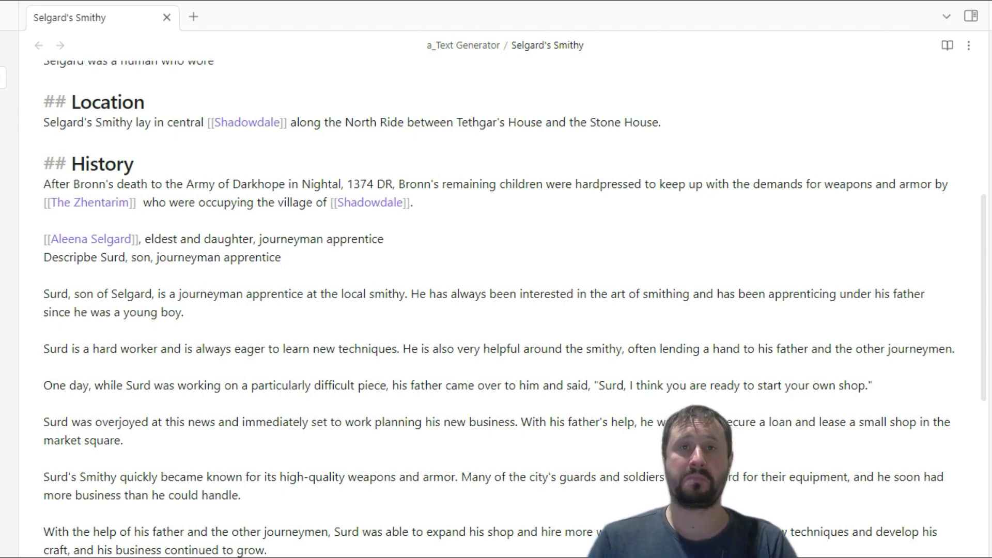
# Step: Add the prompt "What services does the blacksmith offer?" below the blacksmith wares list and generate text from it
pyautogui.scroll(-3, 393, 460)
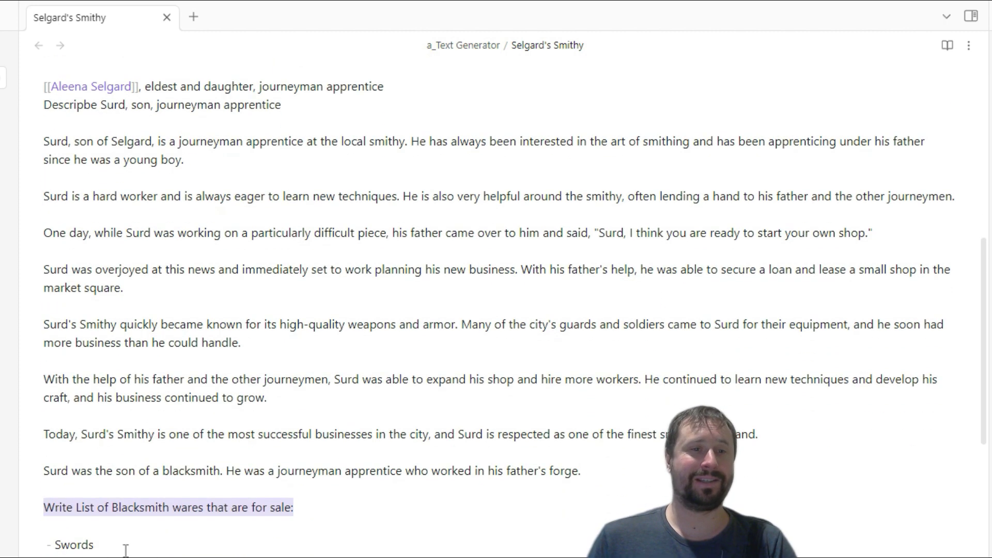
pyautogui.scroll(-4, 189, 524)
pyautogui.moveTo(97, 402); pyautogui.dragTo(46, 316)
pyautogui.click(210, 402)
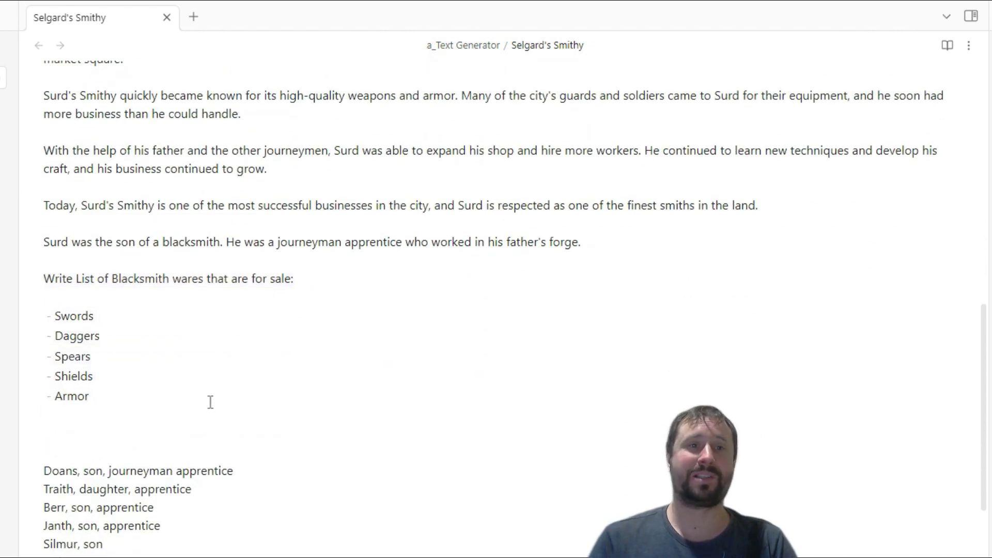
pyautogui.press('Return')
pyautogui.press('Return')
pyautogui.write('What services does the blacksmith offer?')
pyautogui.hotkey('shift', 'Home')
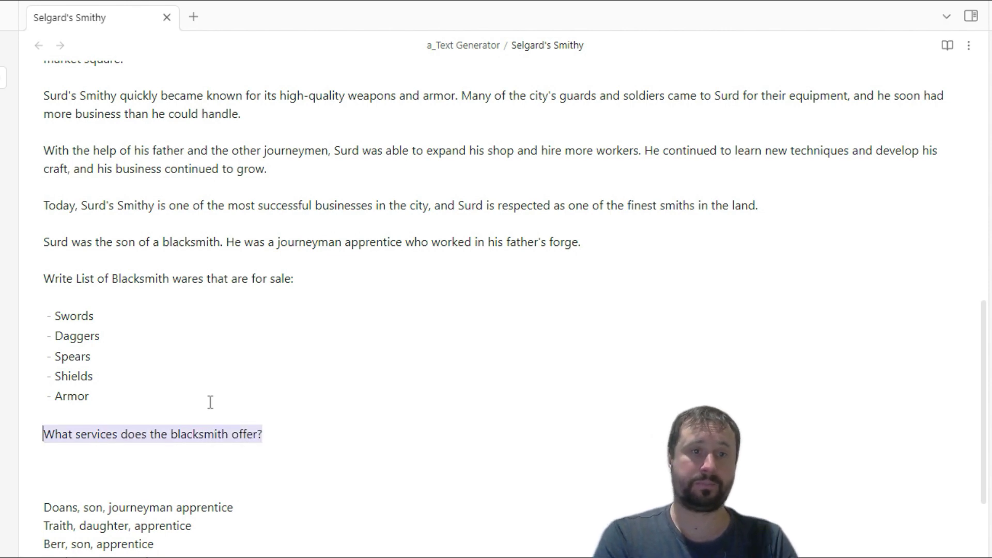
pyautogui.hotkey('ctrl', 'j')
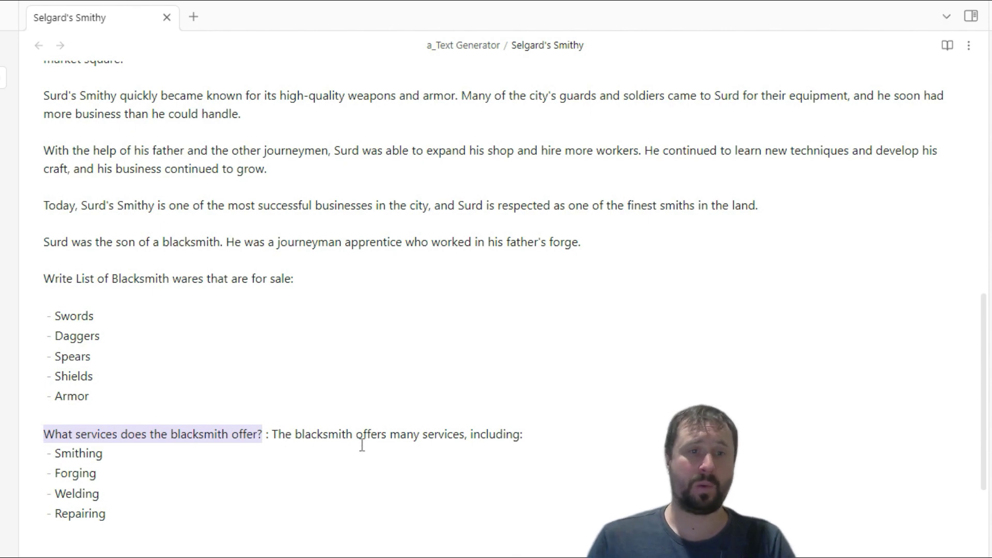
# Step: Move the generated services answer onto its own line and delete the question above it
pyautogui.click(273, 434)
pyautogui.press('Return')
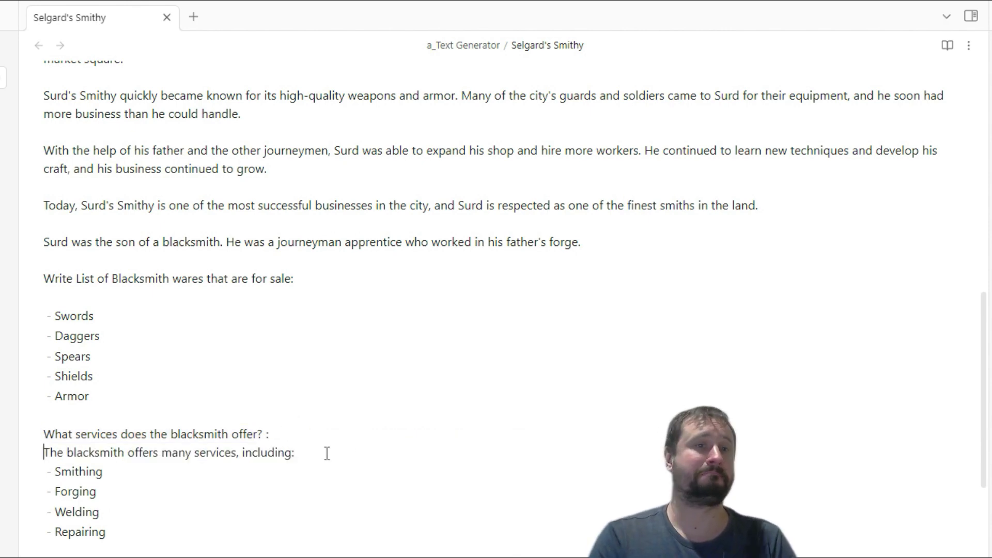
pyautogui.press('Up')
pyautogui.hotkey('shift', 'End')
pyautogui.press('BackSpace')
# Step: Highlight the prompt "Write List of Blacksmith wares that are for sale:" and look back over the Surd story under History
pyautogui.press('Up')
pyautogui.press('Up')
pyautogui.press('Up')
pyautogui.press('Up')
pyautogui.press('Up')
pyautogui.press('Up')
pyautogui.press('Up')
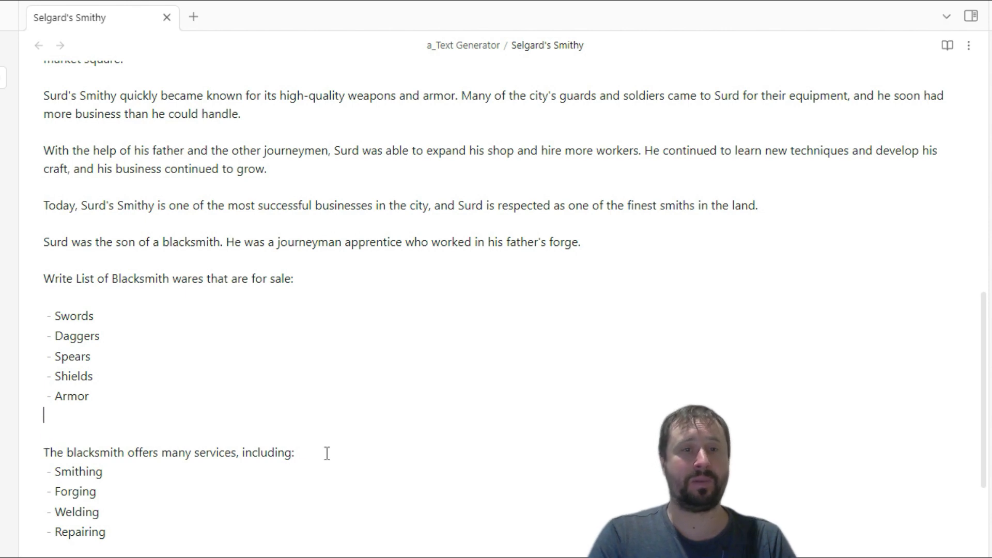
pyautogui.hotkey('shift', 'Up')
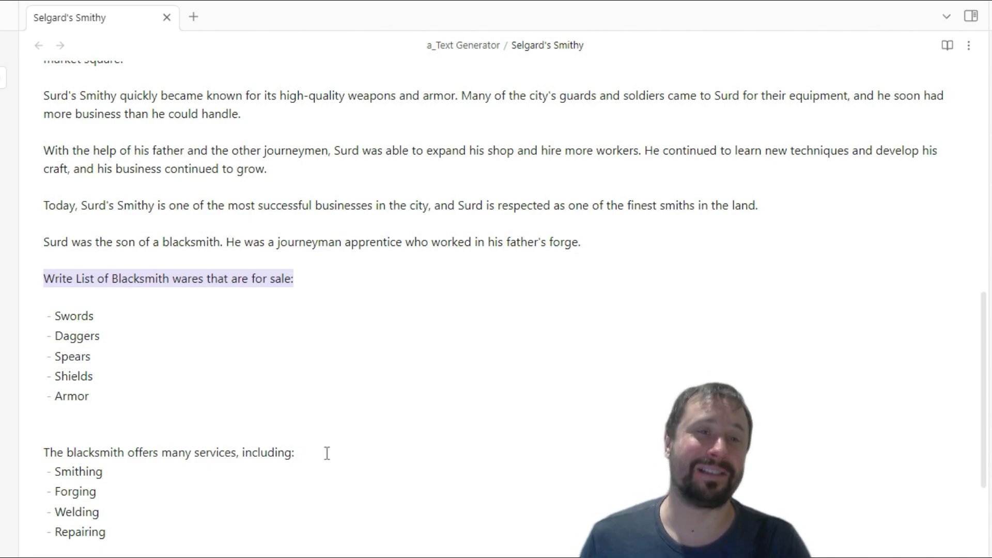
pyautogui.scroll(8, 385, 459)
pyautogui.scroll(-3, 408, 469)
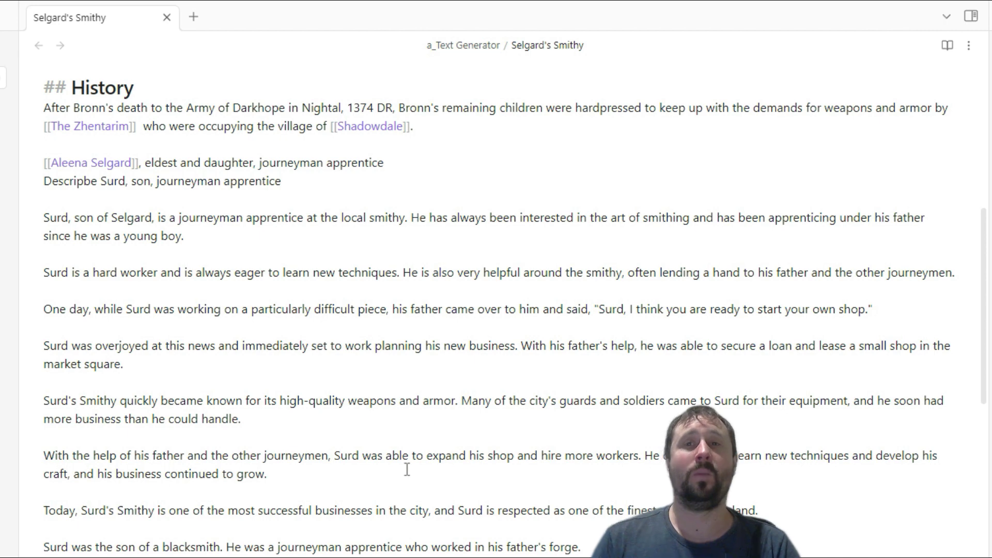
# Step: Highlight the metadata block at the start of the note and its title and keywords fields to examine its structure
pyautogui.scroll(15, 434, 452)
pyautogui.moveTo(76, 203); pyautogui.dragTo(25, 129)
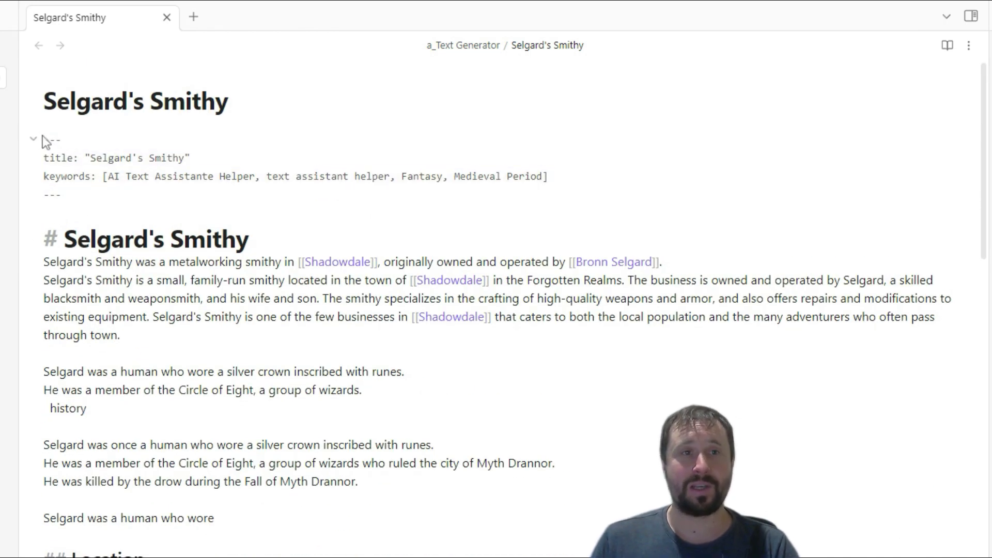
pyautogui.moveTo(69, 197); pyautogui.dragTo(35, 160)
pyautogui.click(64, 198)
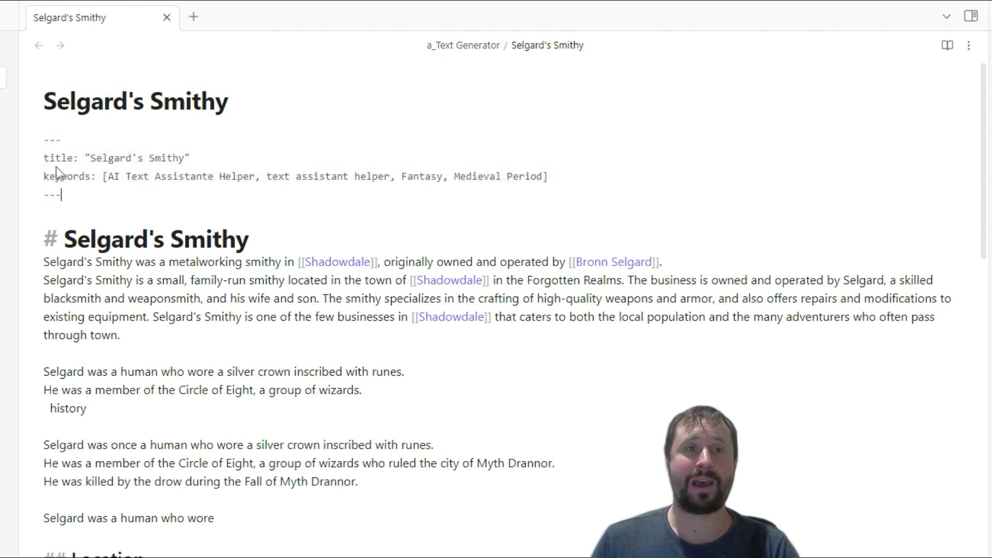
pyautogui.doubleClick(60, 158)
pyautogui.click(64, 177)
pyautogui.doubleClick(64, 178)
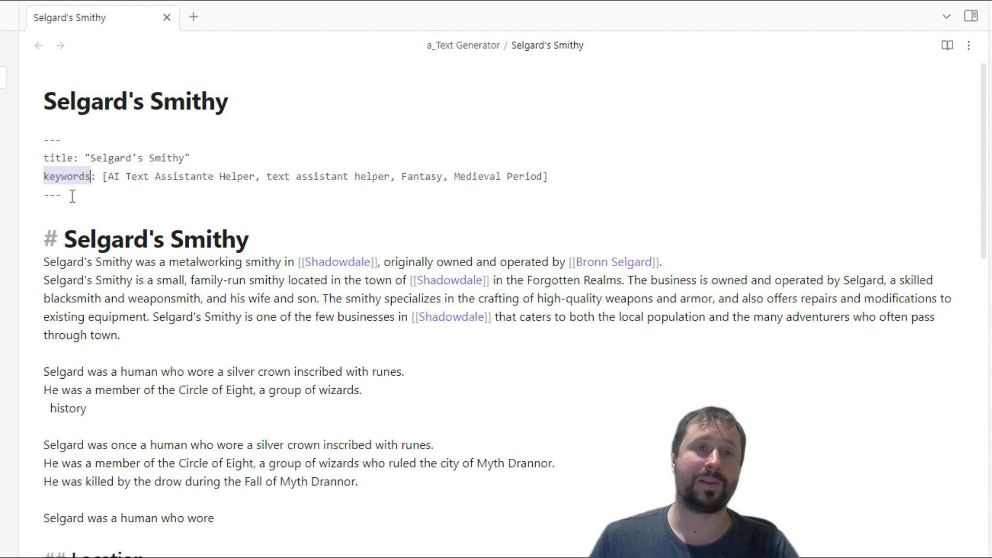
pyautogui.moveTo(83, 203); pyautogui.dragTo(7, 139)
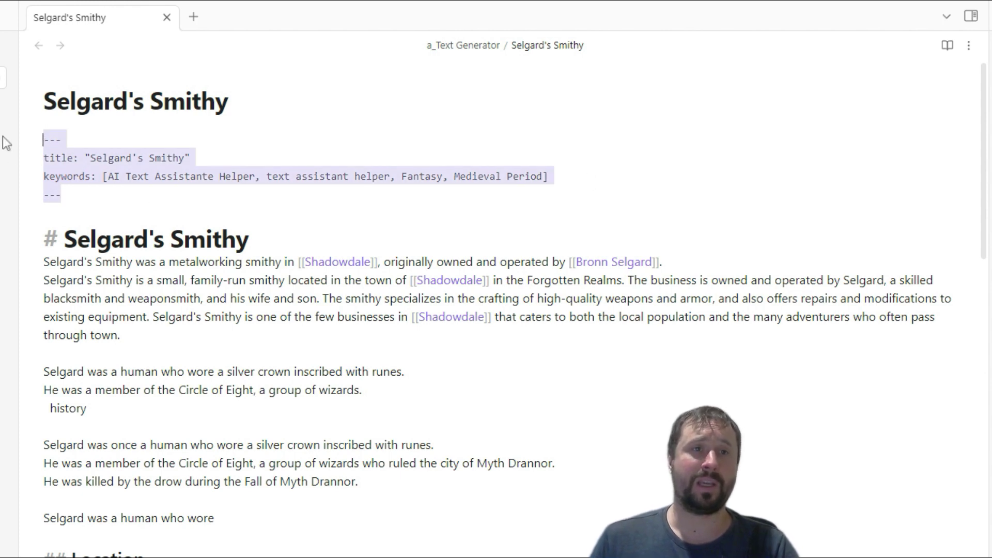
pyautogui.click(272, 222)
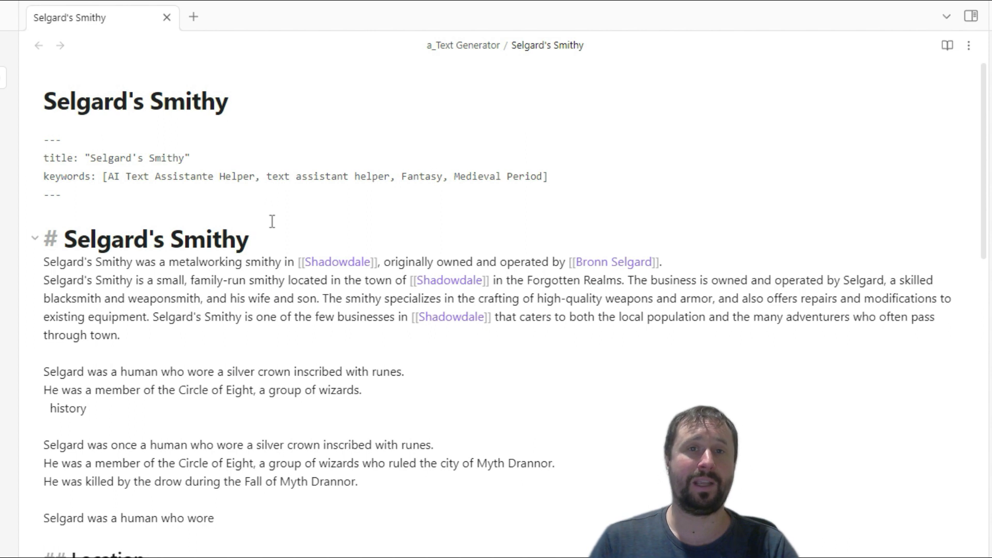